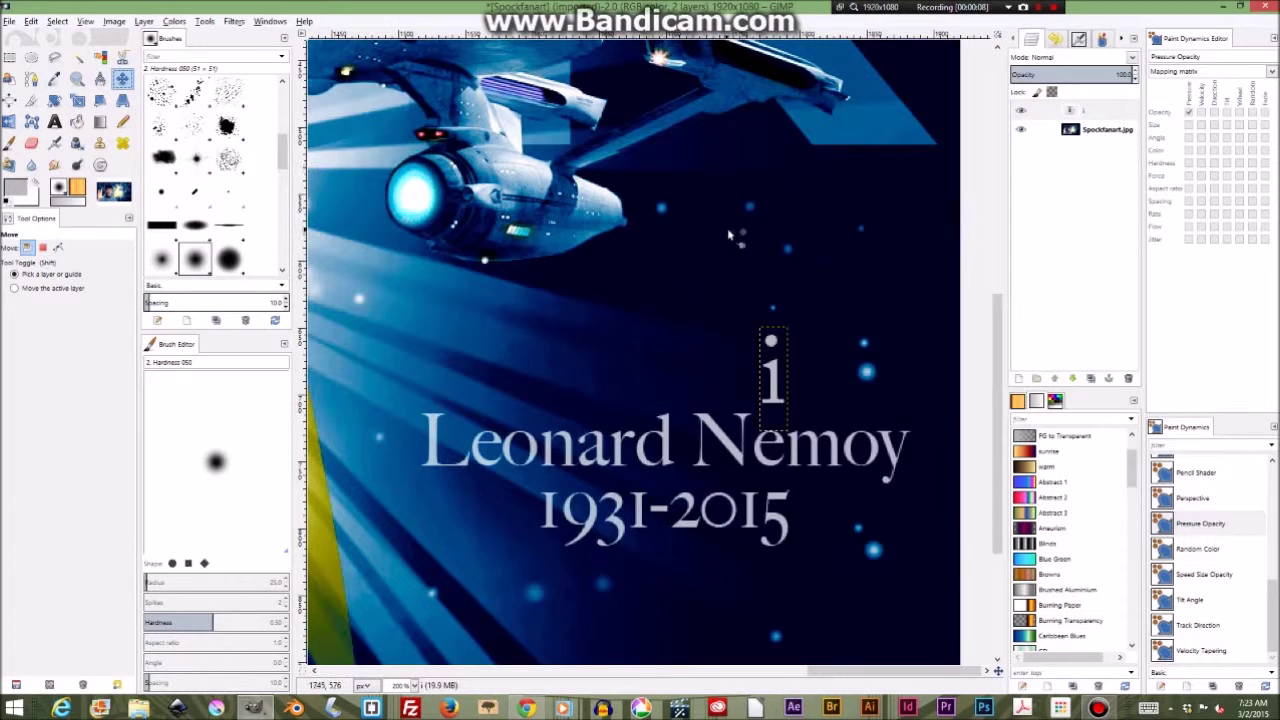
# Step: Raise the separate 'i' letter layer slightly, above the e in Leonard Nemoy
pyautogui.moveTo(773, 400); pyautogui.dragTo(772, 380)
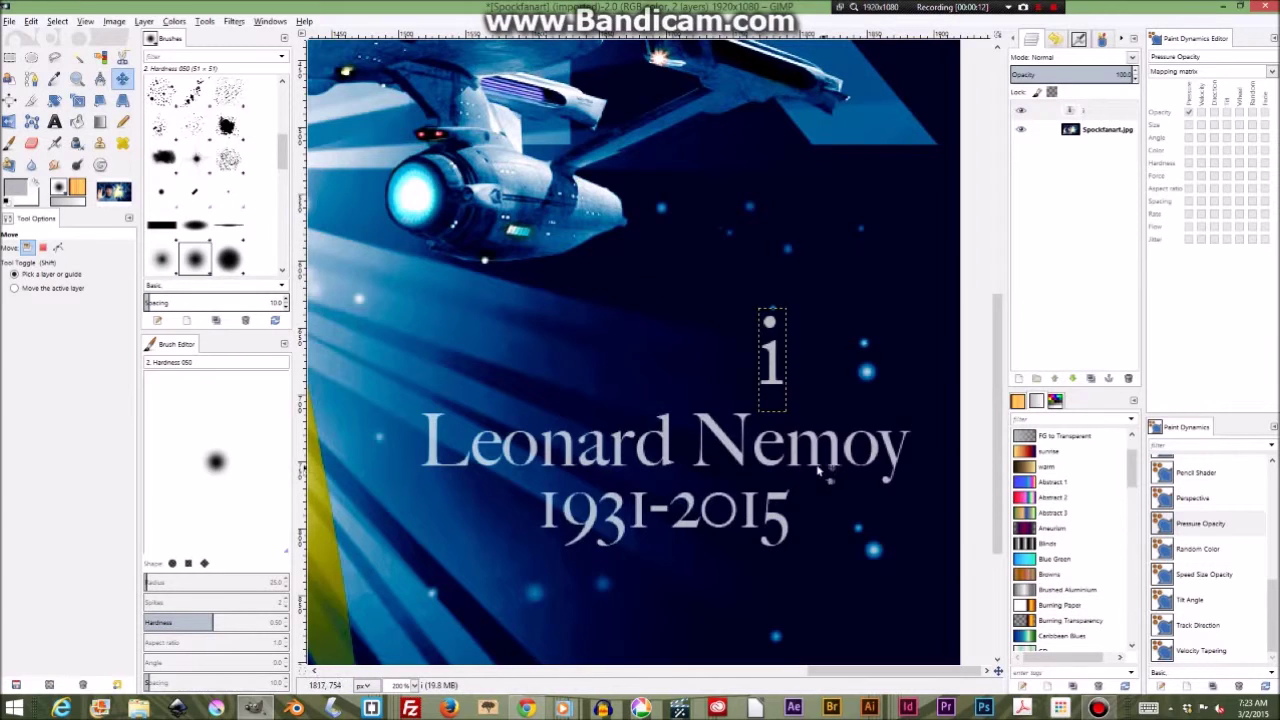
# Step: Clone dark background over the e in Nemoy, then rectangle-select the letters moy
pyautogui.click(1110, 130)
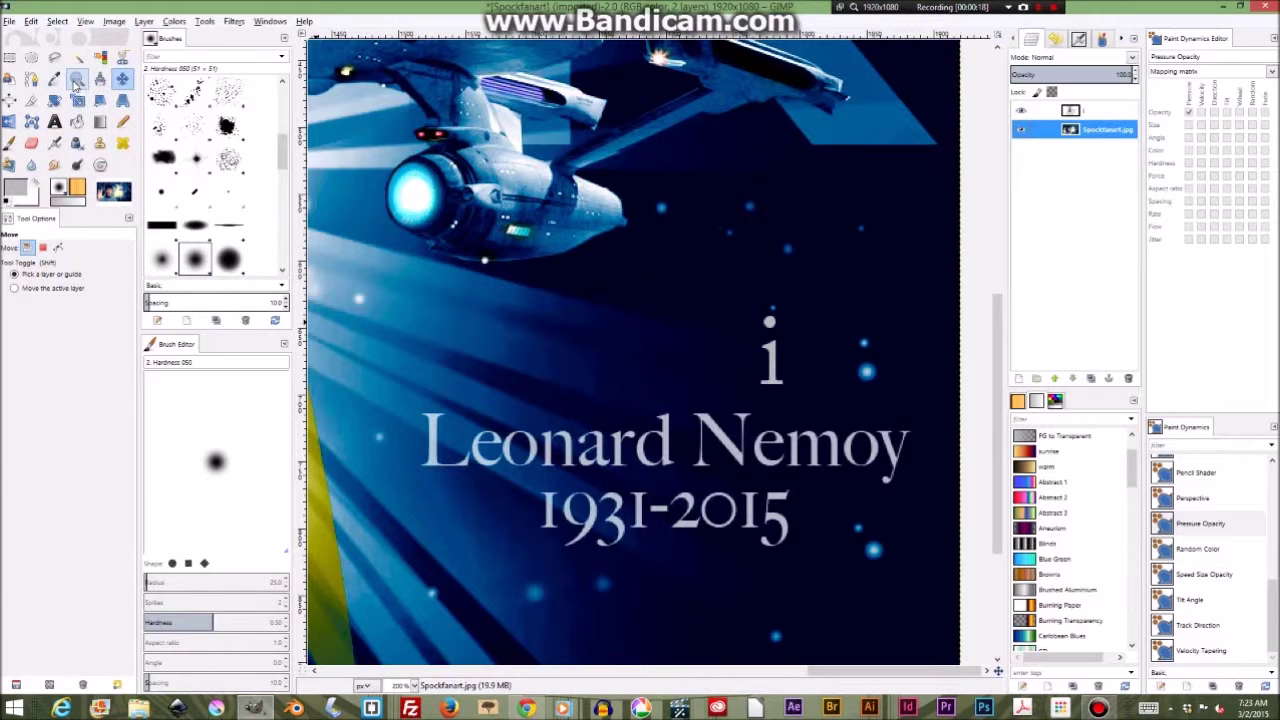
pyautogui.click(99, 146)
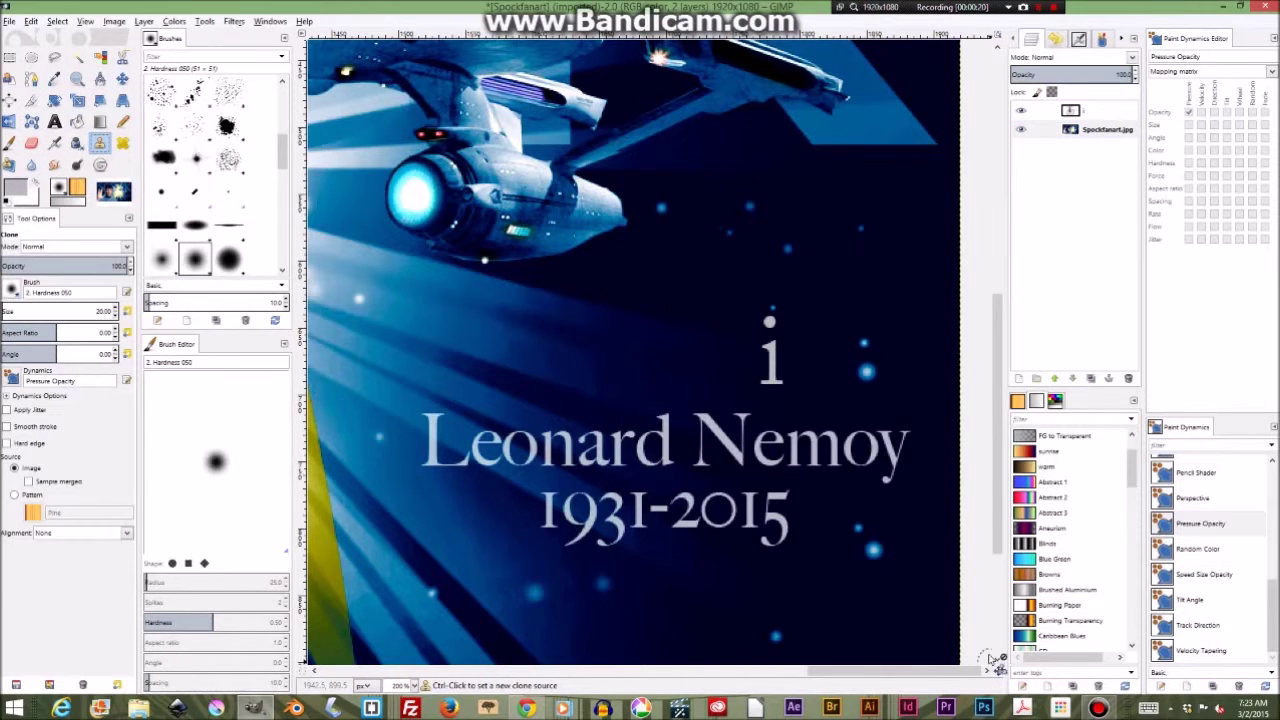
pyautogui.click(797, 378)
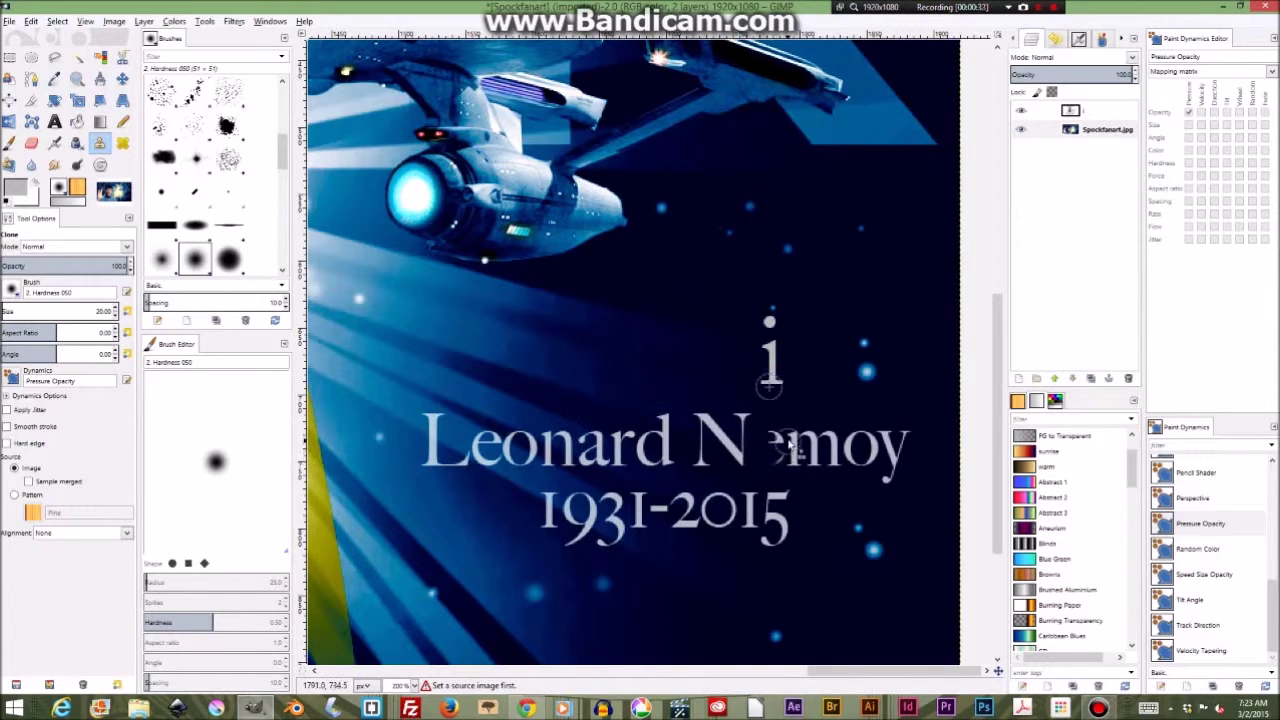
pyautogui.keyDown('ctrl'); pyautogui.click(767, 401); pyautogui.keyUp('ctrl')
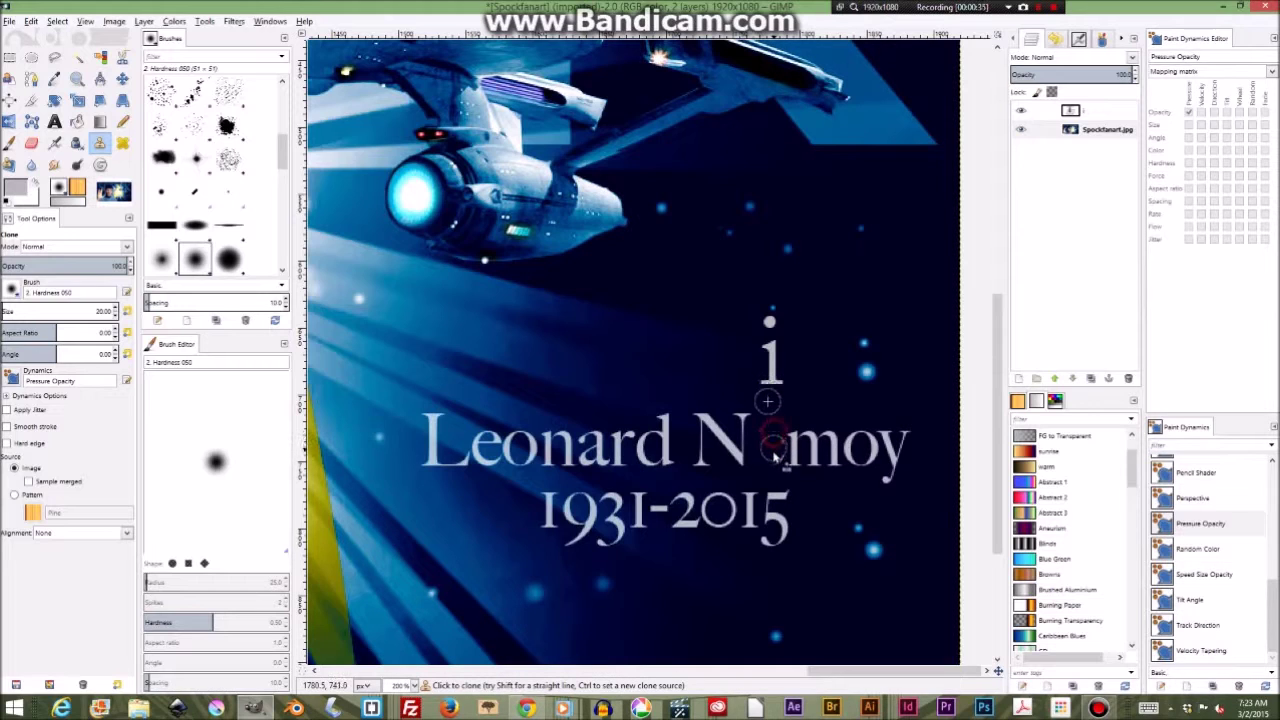
pyautogui.moveTo(776, 462); pyautogui.dragTo(766, 443)
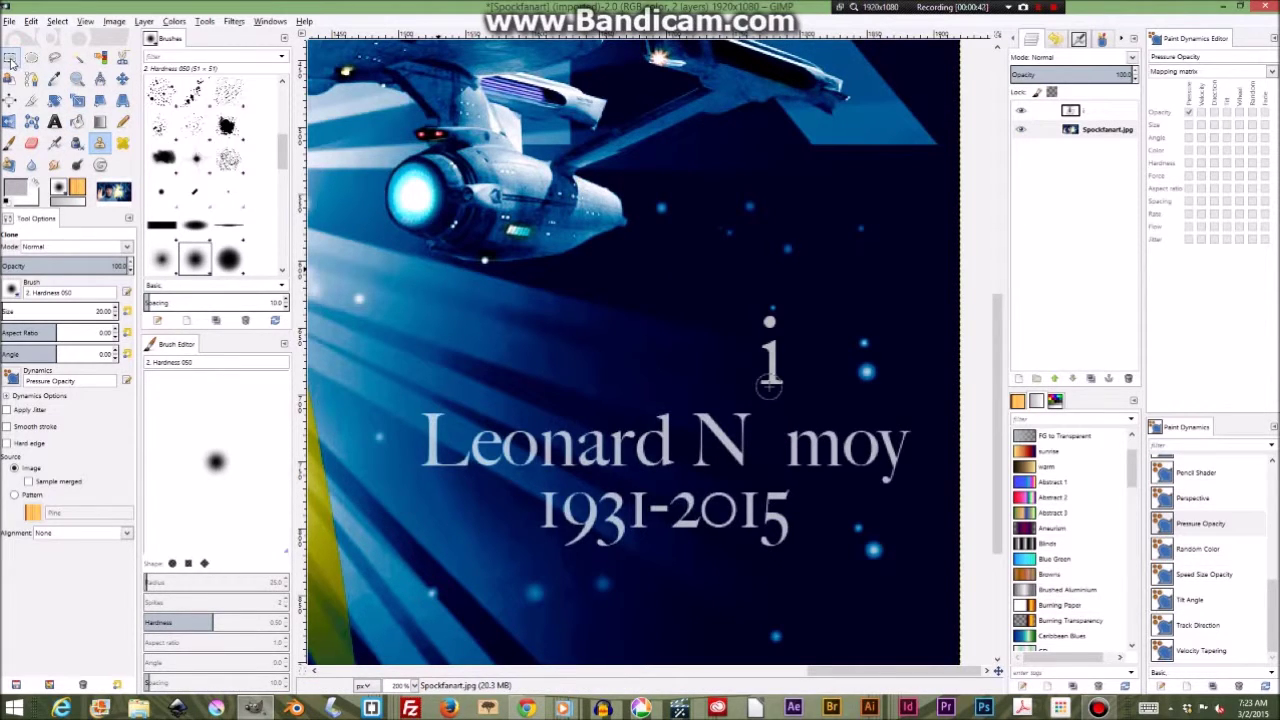
pyautogui.click(10, 57)
pyautogui.moveTo(780, 414); pyautogui.dragTo(918, 486)
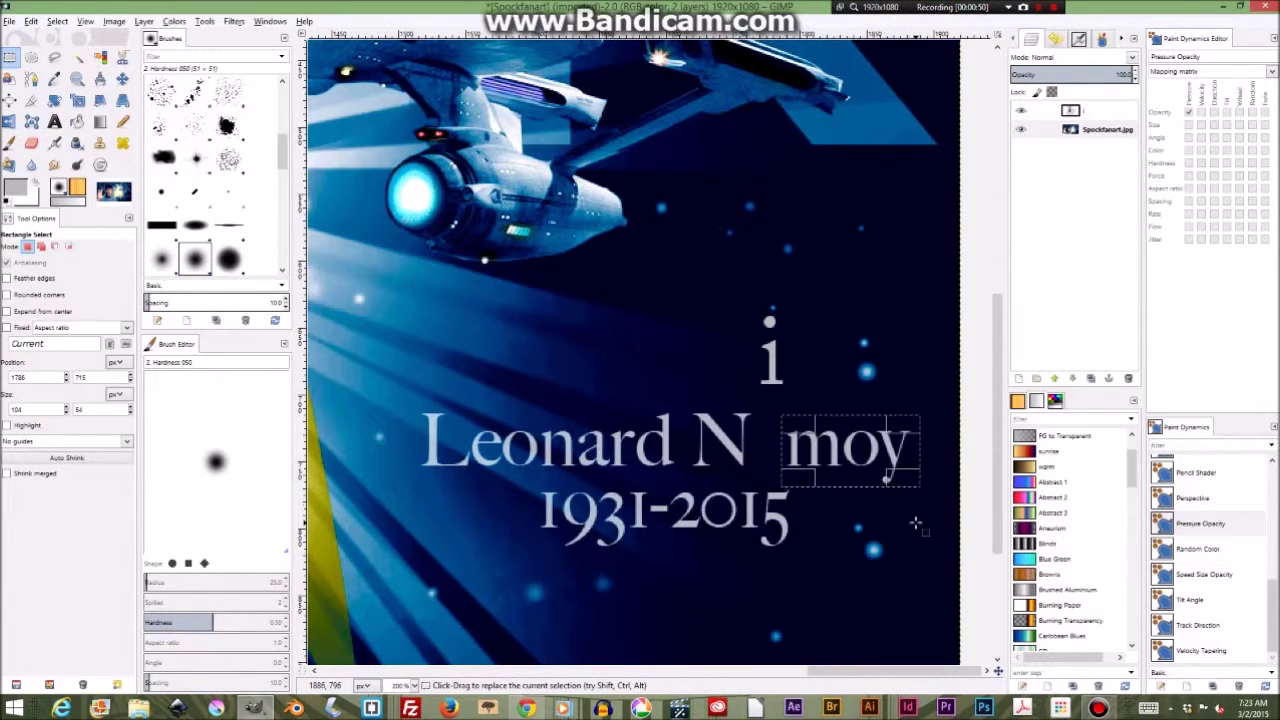
# Step: Cut the moy letters and paste them back as their own new layer
pyautogui.press('ctrl')
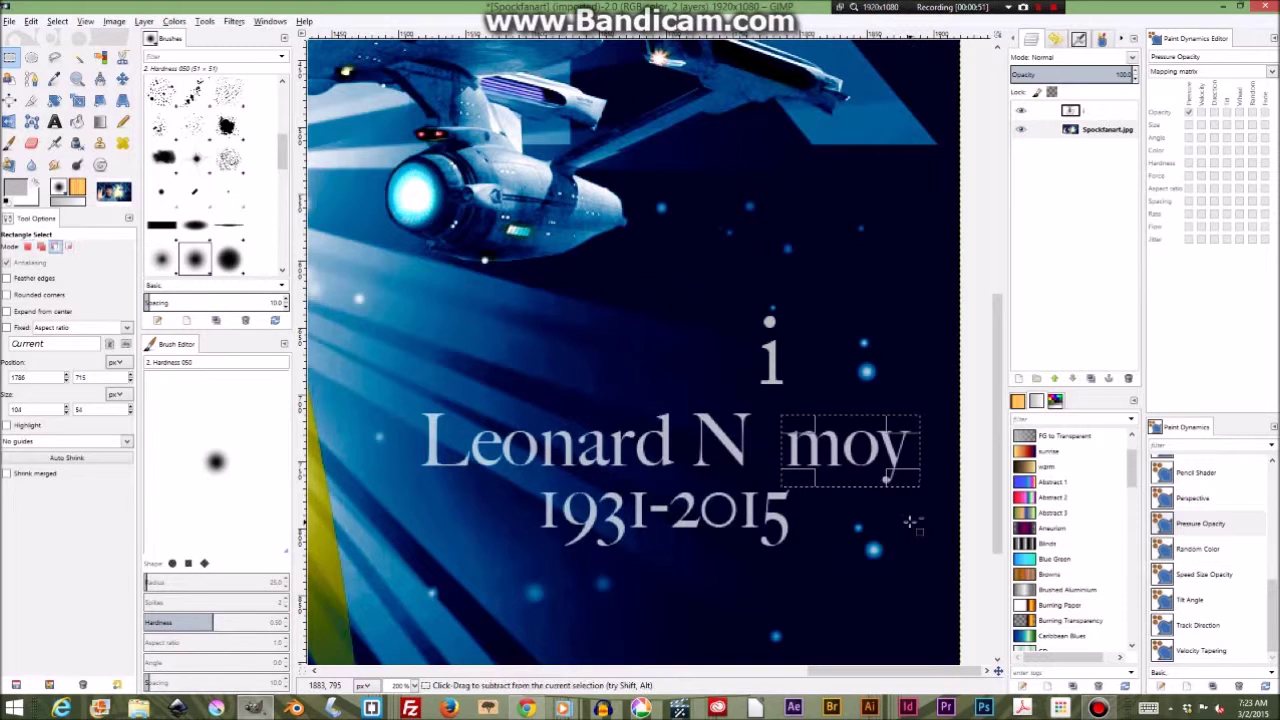
pyautogui.hotkey('ctrl', 'x')
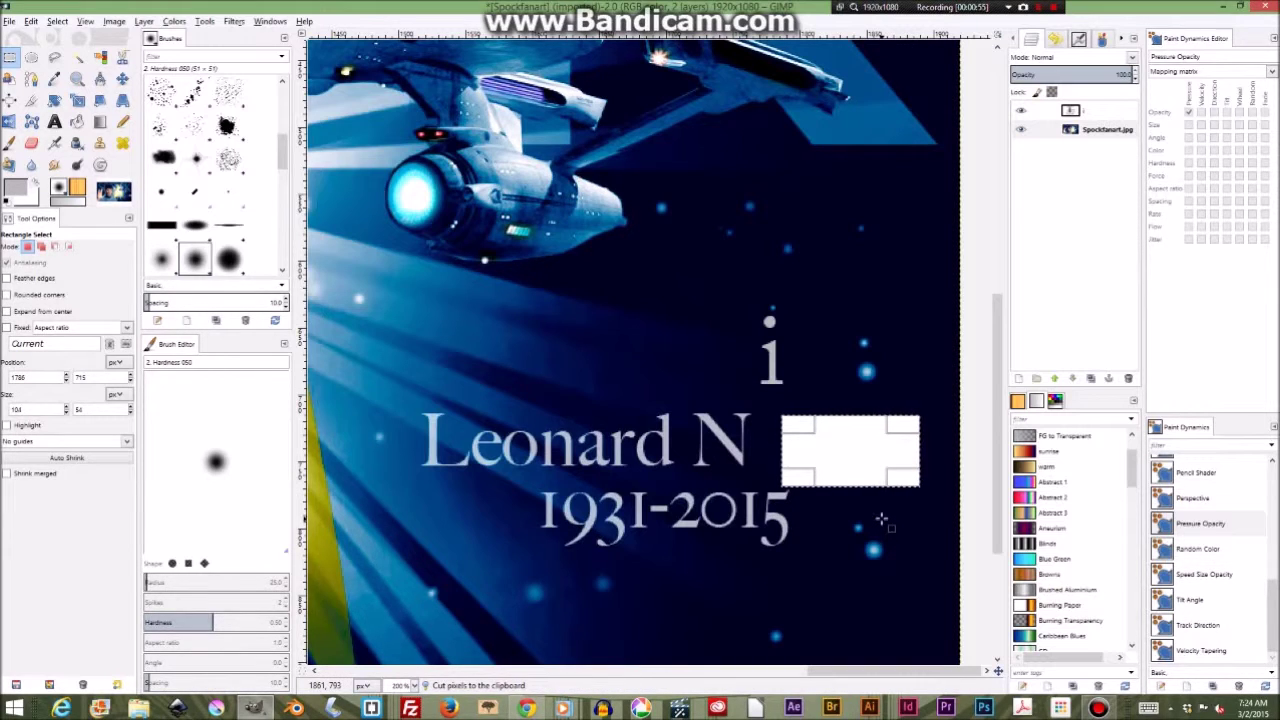
pyautogui.press('Return')
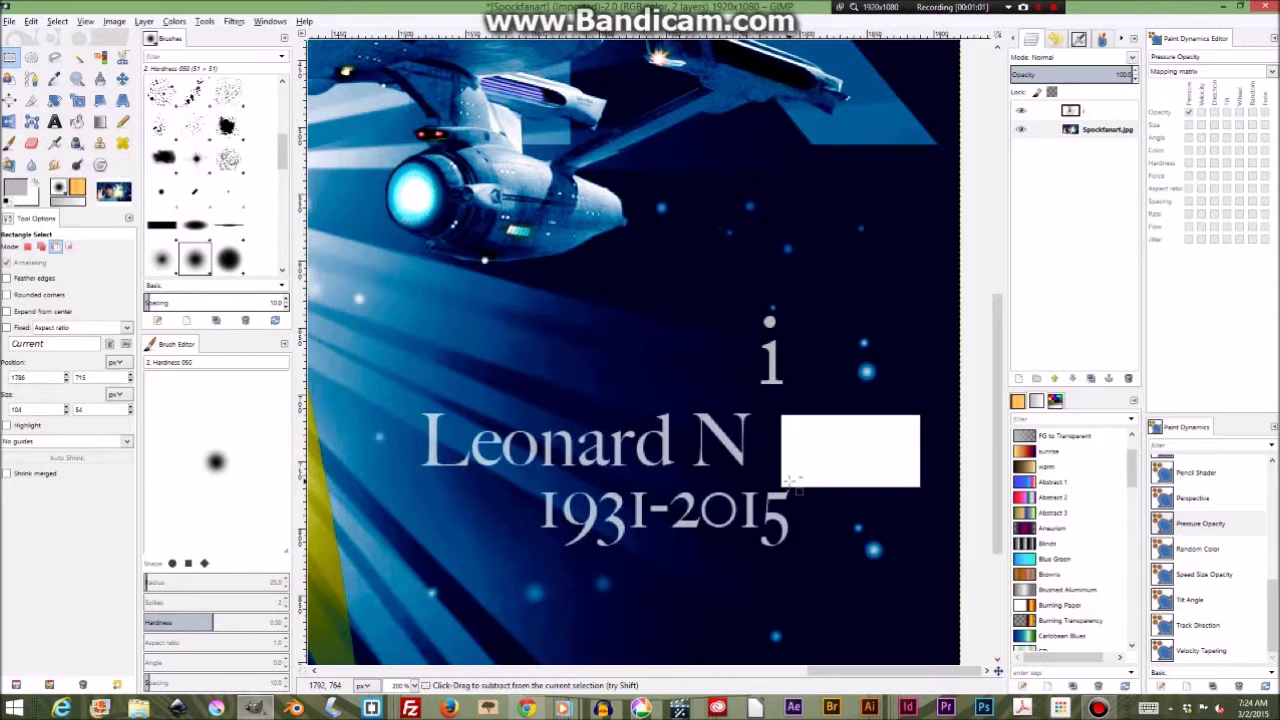
pyautogui.hotkey('ctrl', 'v')
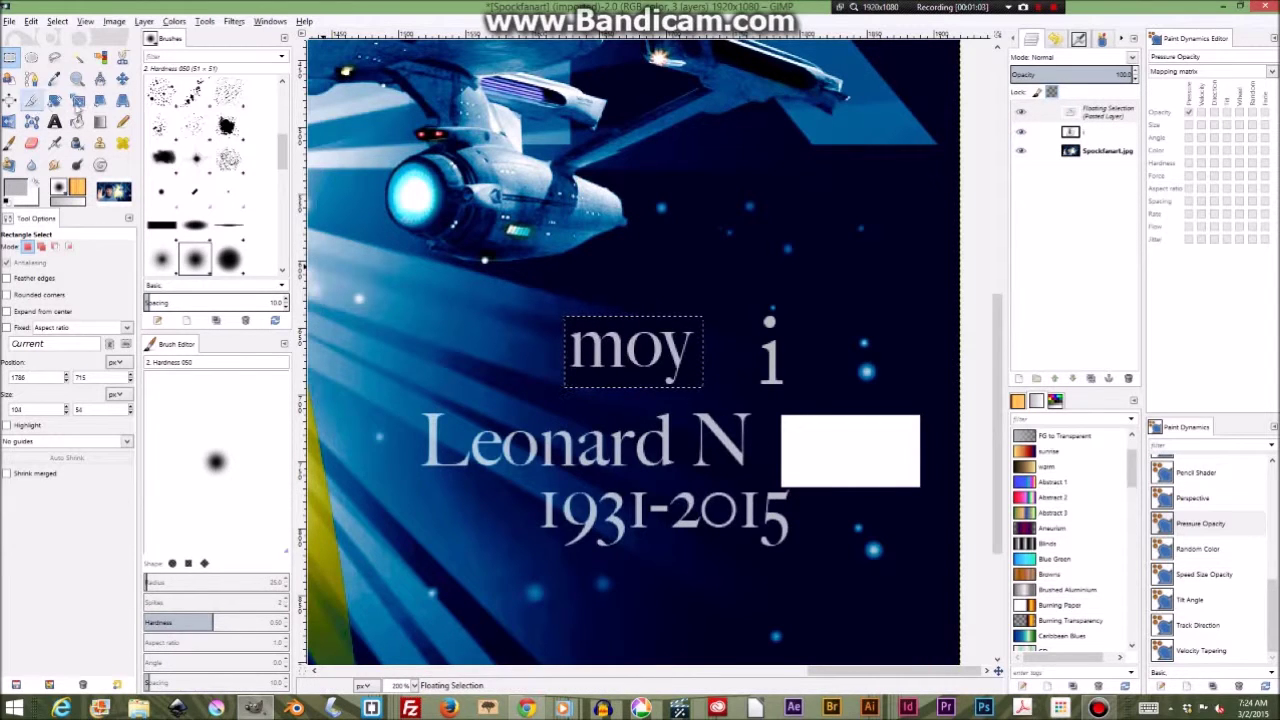
pyautogui.rightClick(1097, 116)
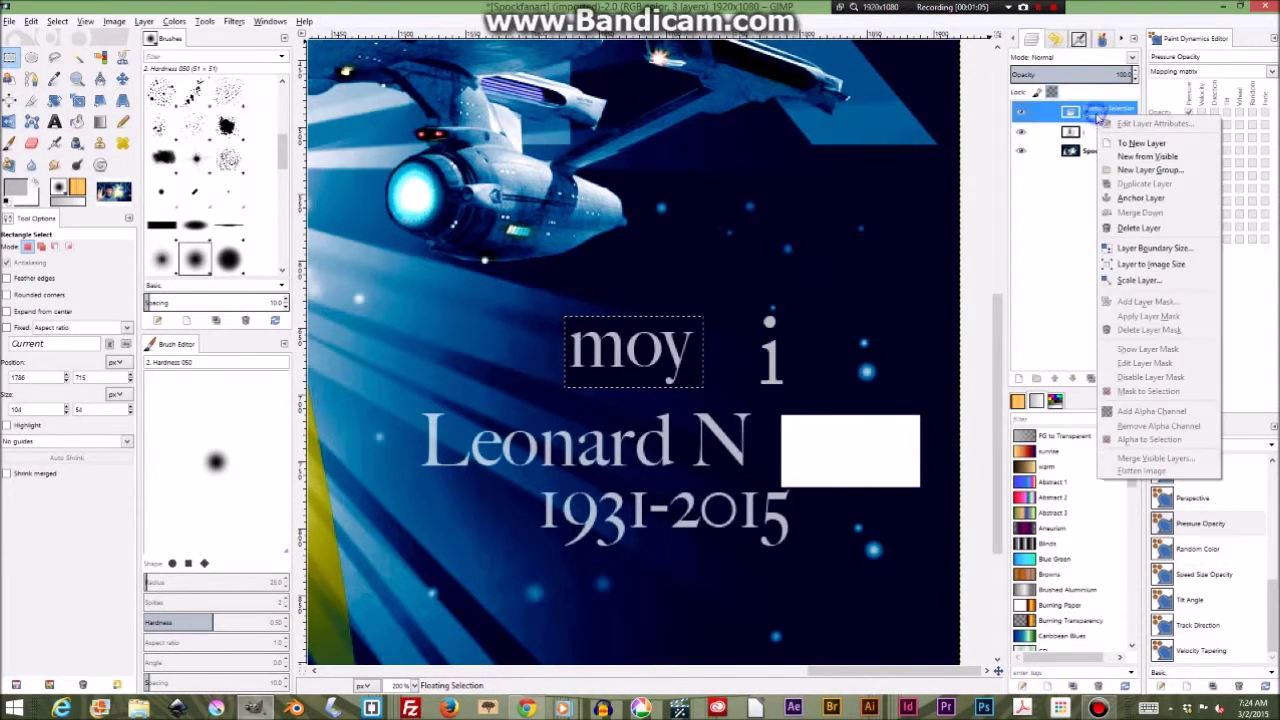
pyautogui.click(1141, 143)
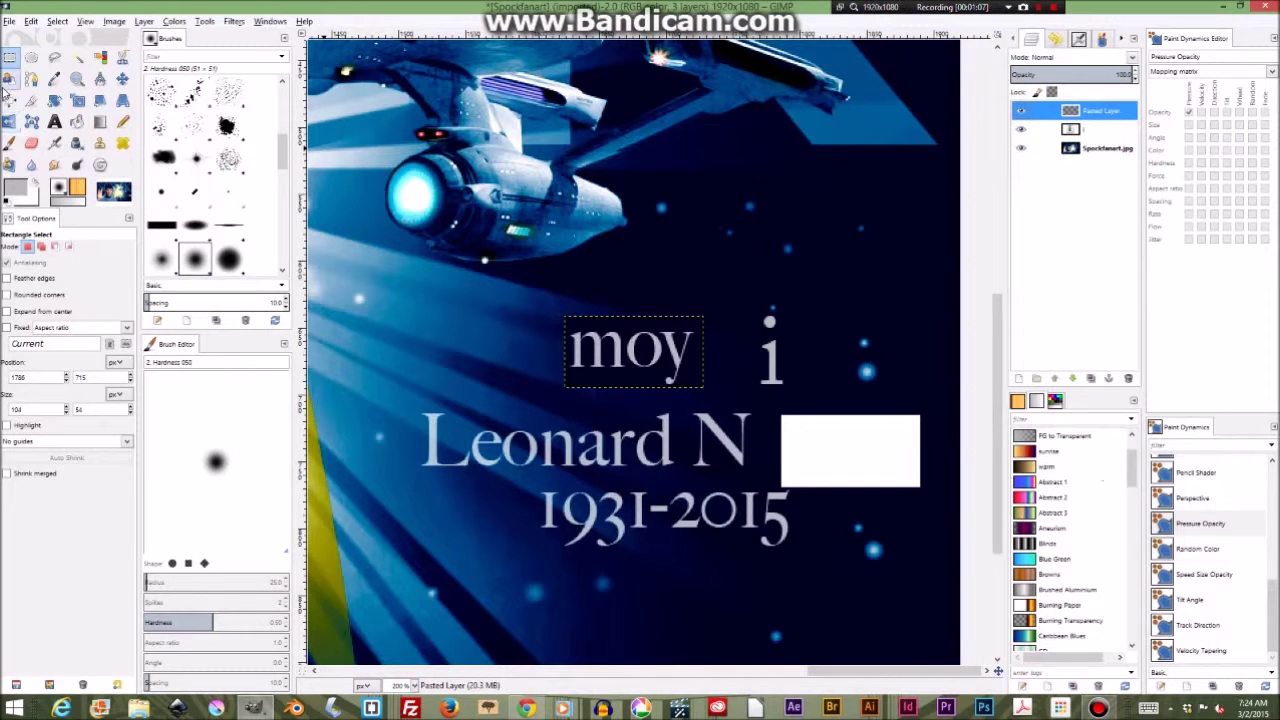
pyautogui.click(122, 78)
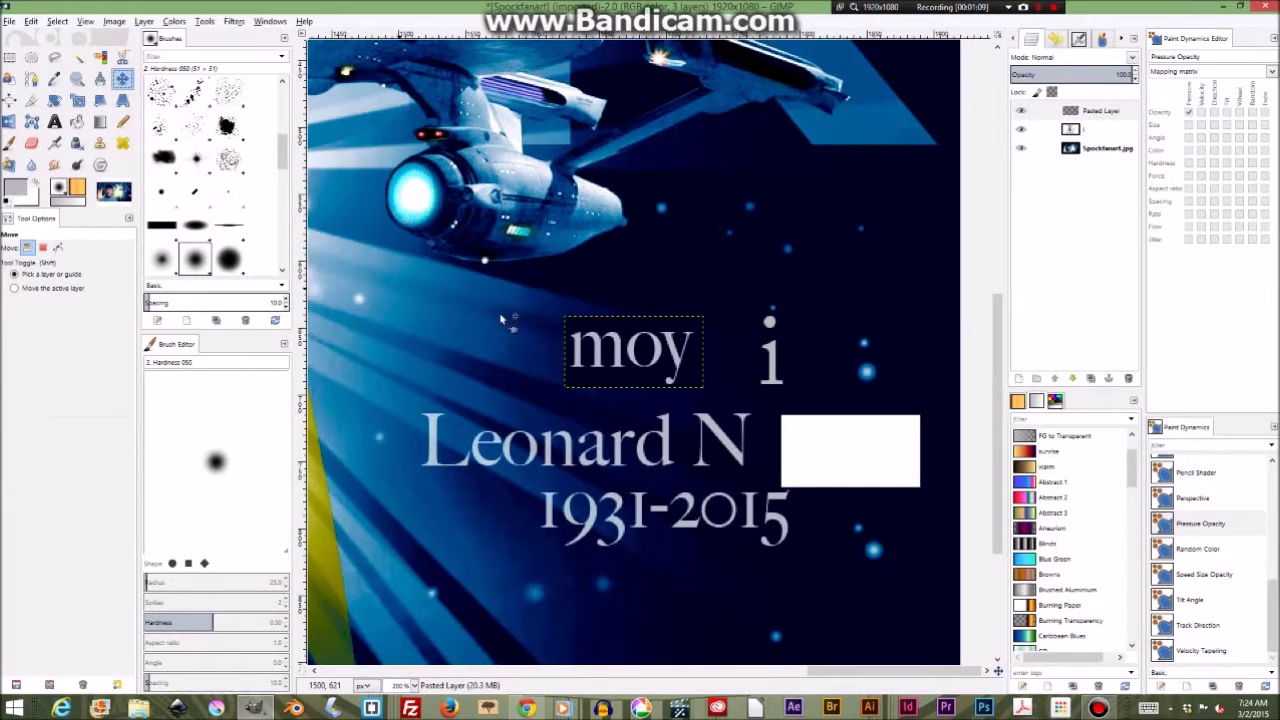
pyautogui.moveTo(632, 345); pyautogui.dragTo(845, 443)
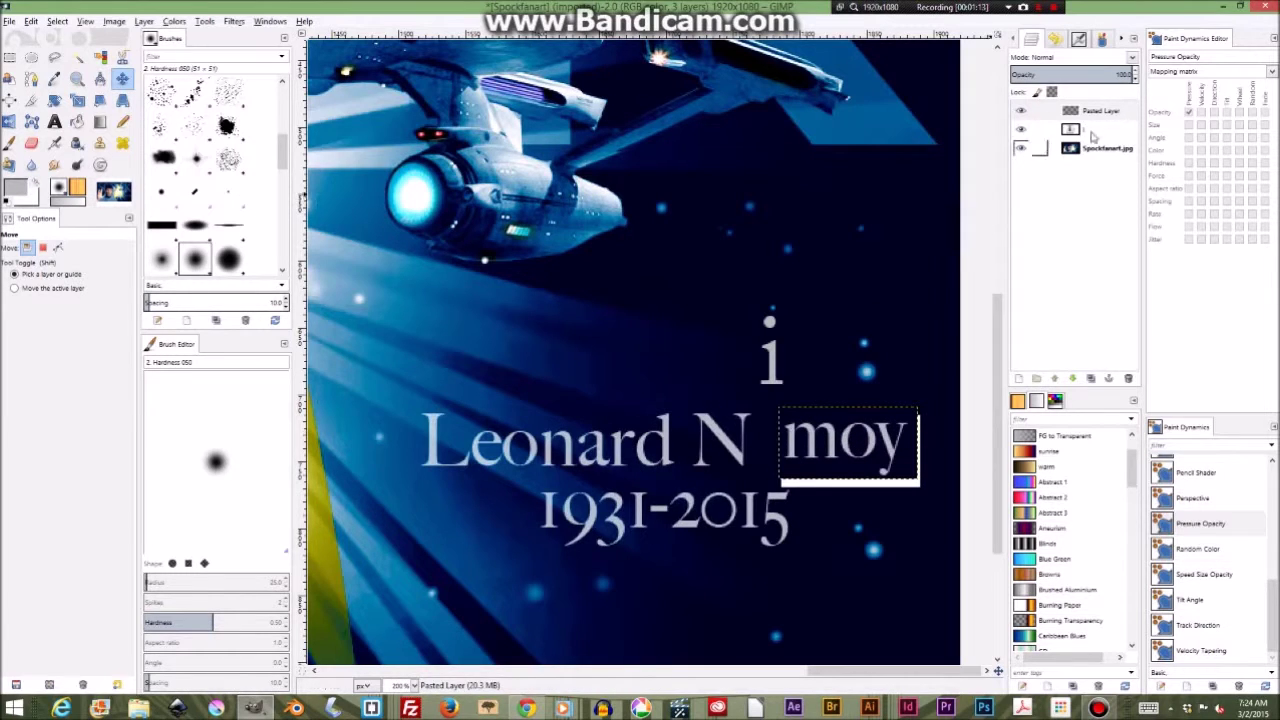
pyautogui.click(770, 365)
# Step: Drop the i into the gap between N and moy, and lower moy a few pixels to match
pyautogui.moveTo(772, 370); pyautogui.dragTo(769, 450)
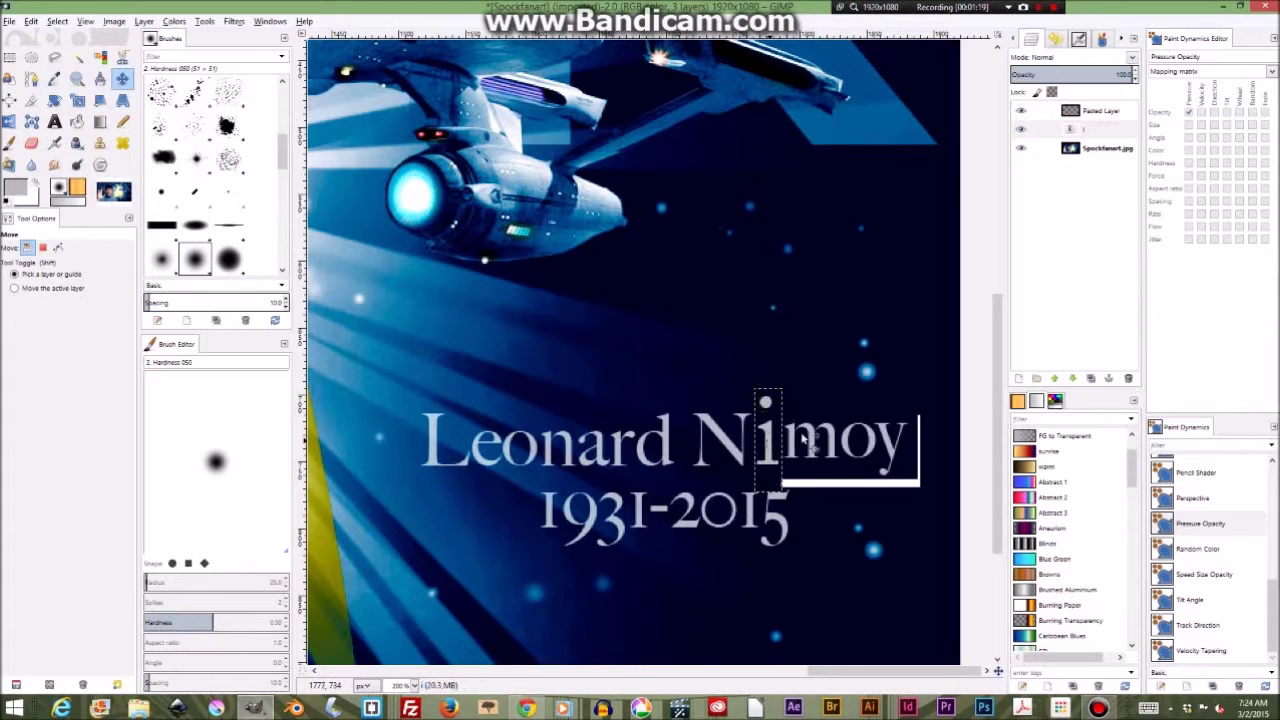
pyautogui.scroll(2, 820, 485)
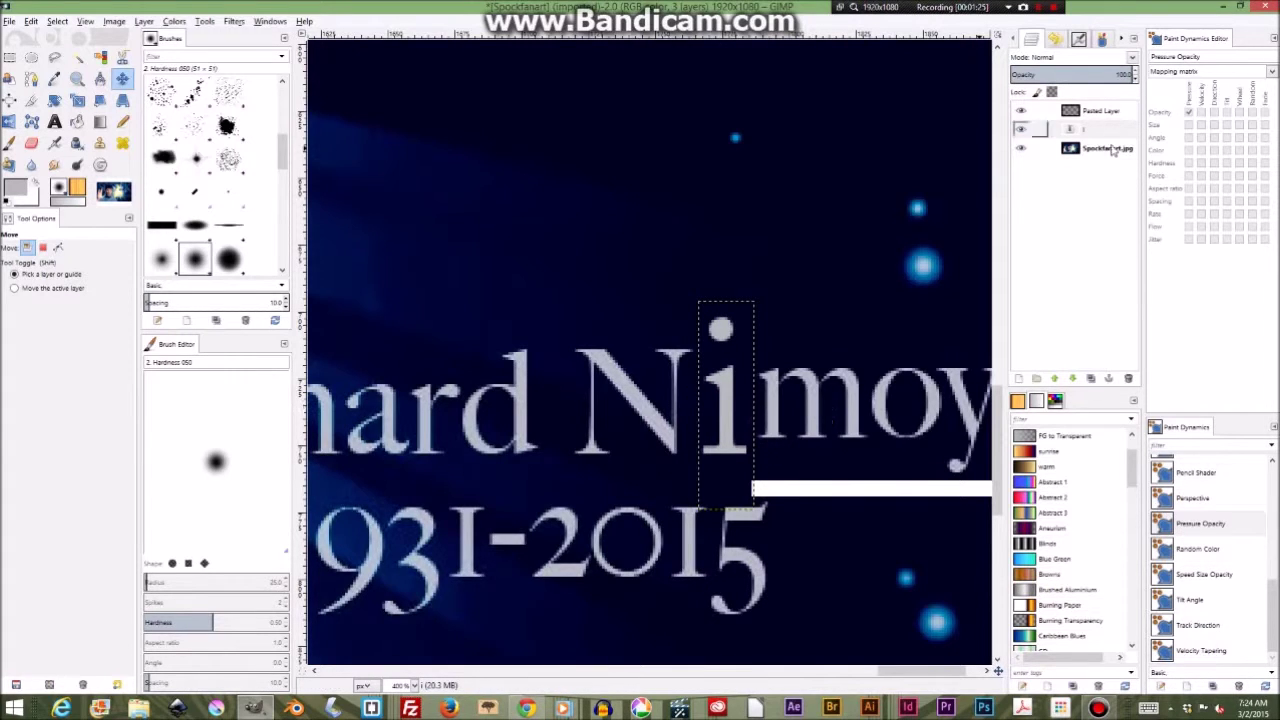
pyautogui.moveTo(775, 425); pyautogui.dragTo(778, 441)
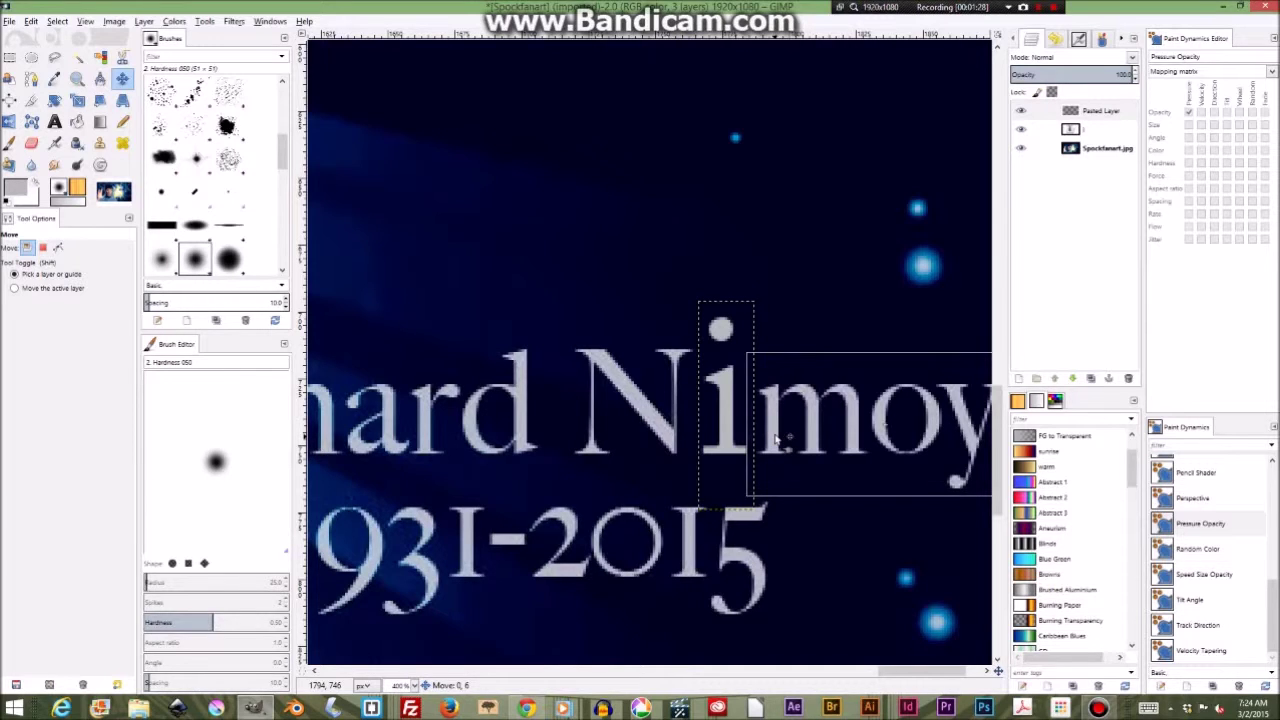
pyautogui.moveTo(776, 439); pyautogui.dragTo(778, 443)
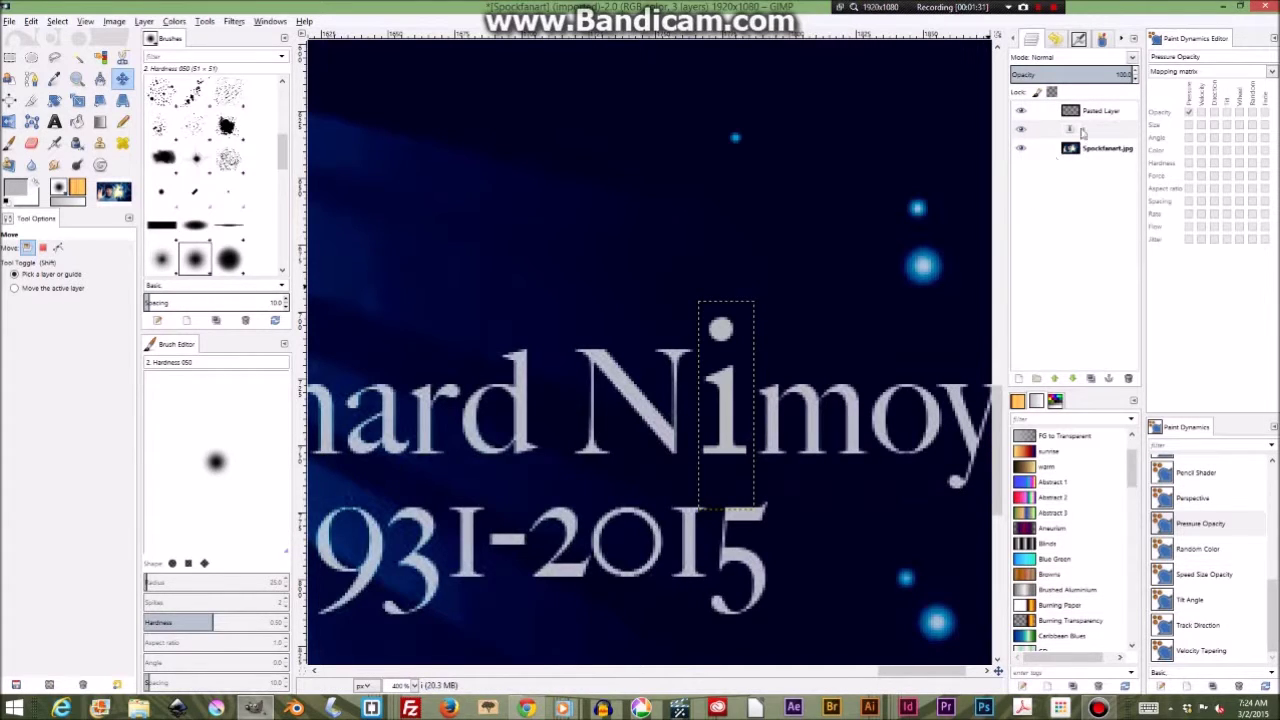
pyautogui.click(1091, 132)
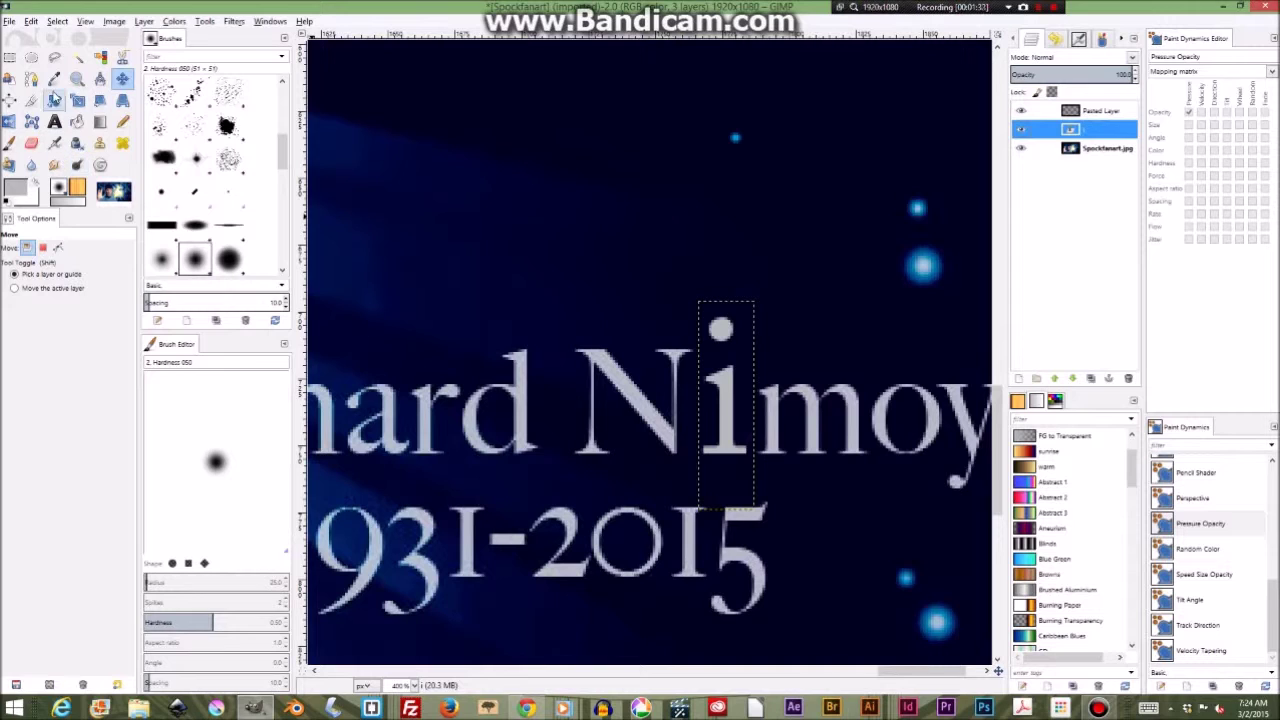
# Step: Shrink the i text's font size down from 66 and move it down slightly
pyautogui.click(54, 121)
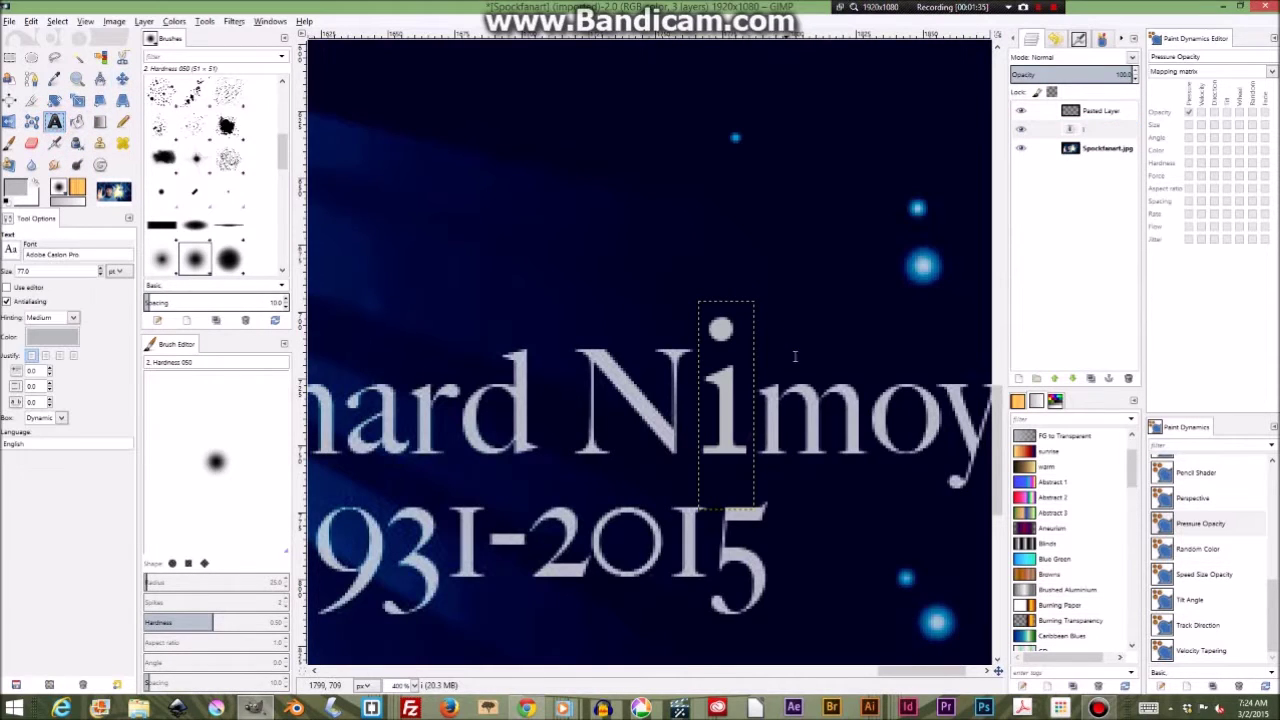
pyautogui.doubleClick(745, 397)
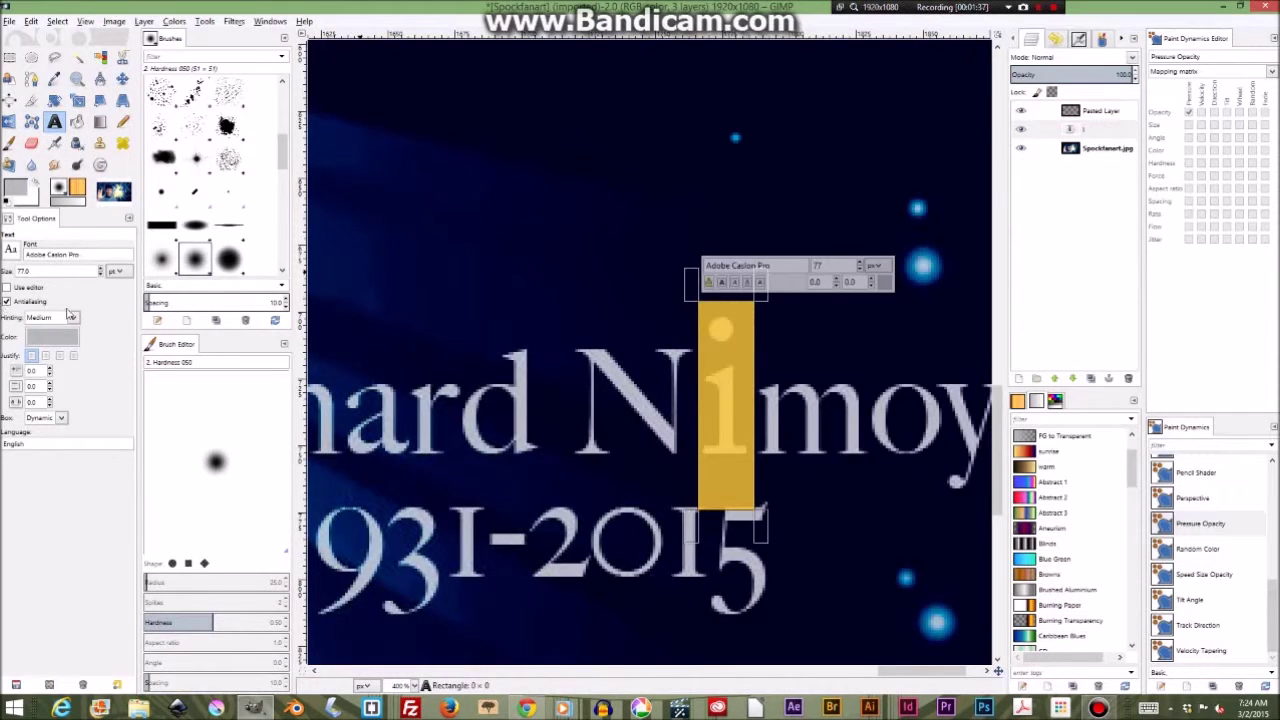
pyautogui.click(101, 275)
pyautogui.click(101, 275)
pyautogui.click(101, 275)
pyautogui.click(101, 275)
pyautogui.click(101, 275)
pyautogui.click(101, 275)
pyautogui.click(101, 275)
pyautogui.click(101, 275)
pyautogui.click(101, 275)
pyautogui.click(101, 275)
pyautogui.click(101, 275)
pyautogui.click(101, 275)
pyautogui.click(101, 275)
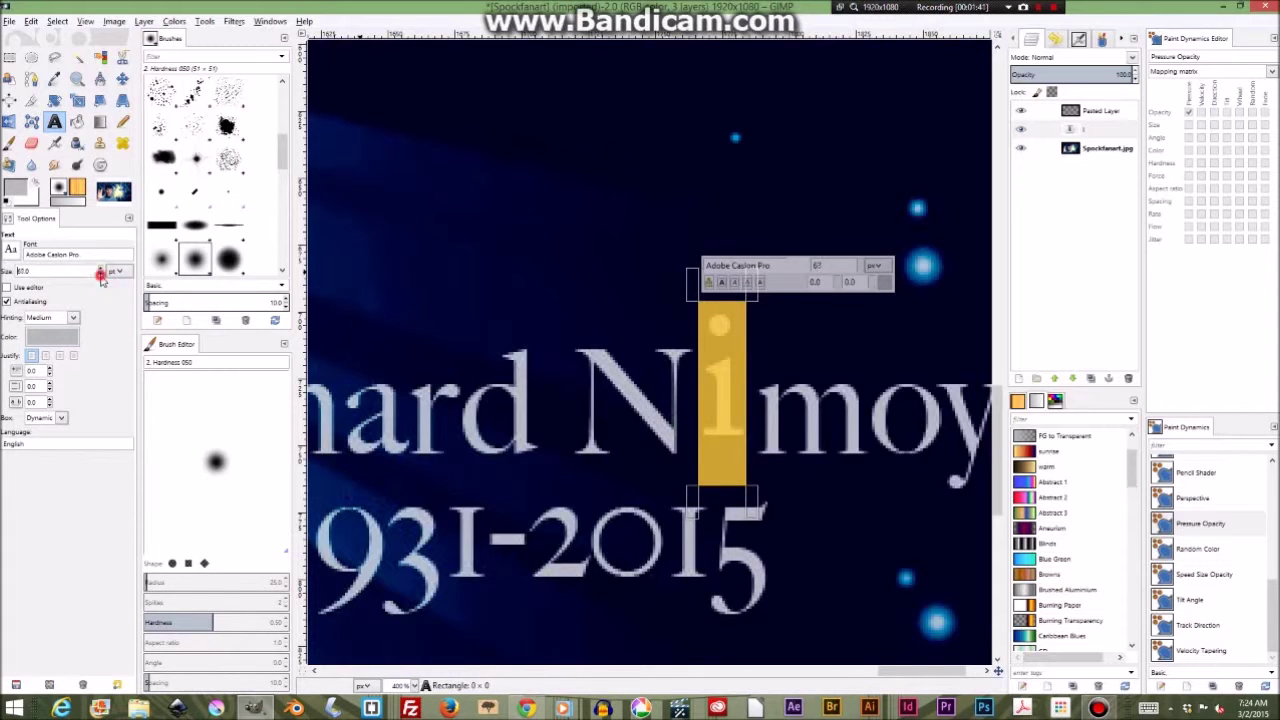
pyautogui.click(101, 275)
pyautogui.click(101, 275)
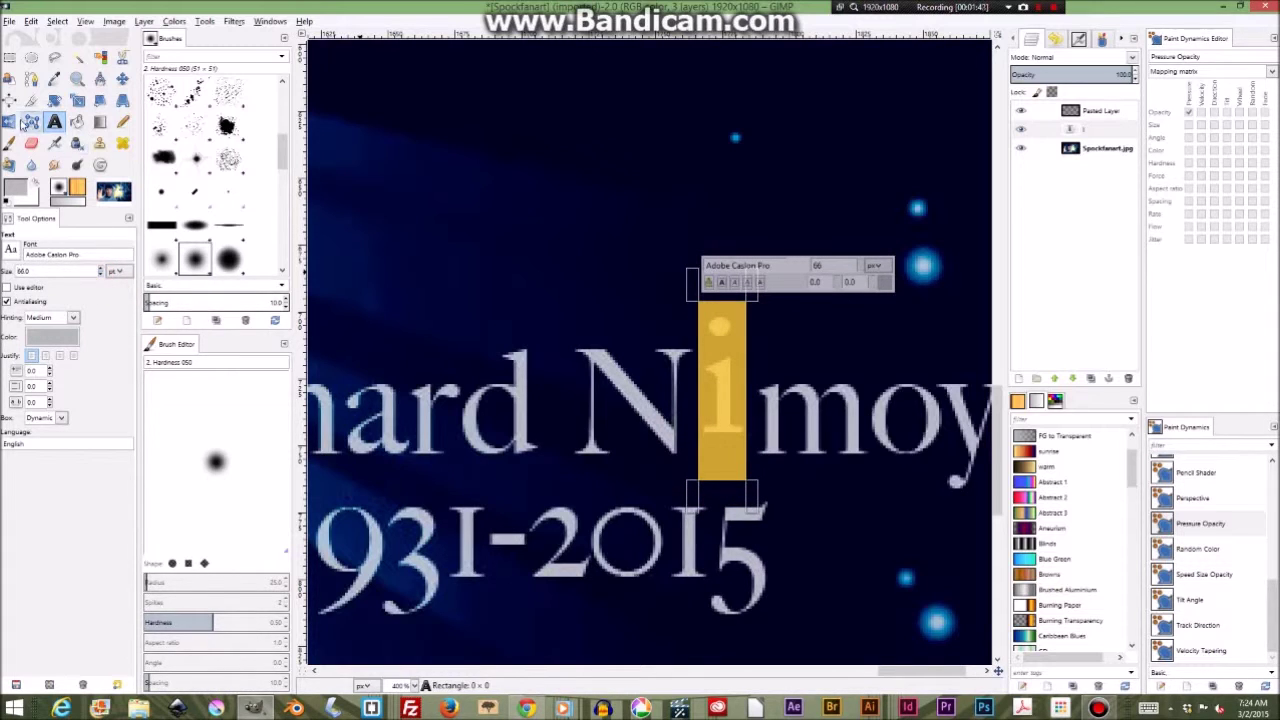
pyautogui.click(121, 79)
pyautogui.moveTo(724, 418); pyautogui.dragTo(724, 444)
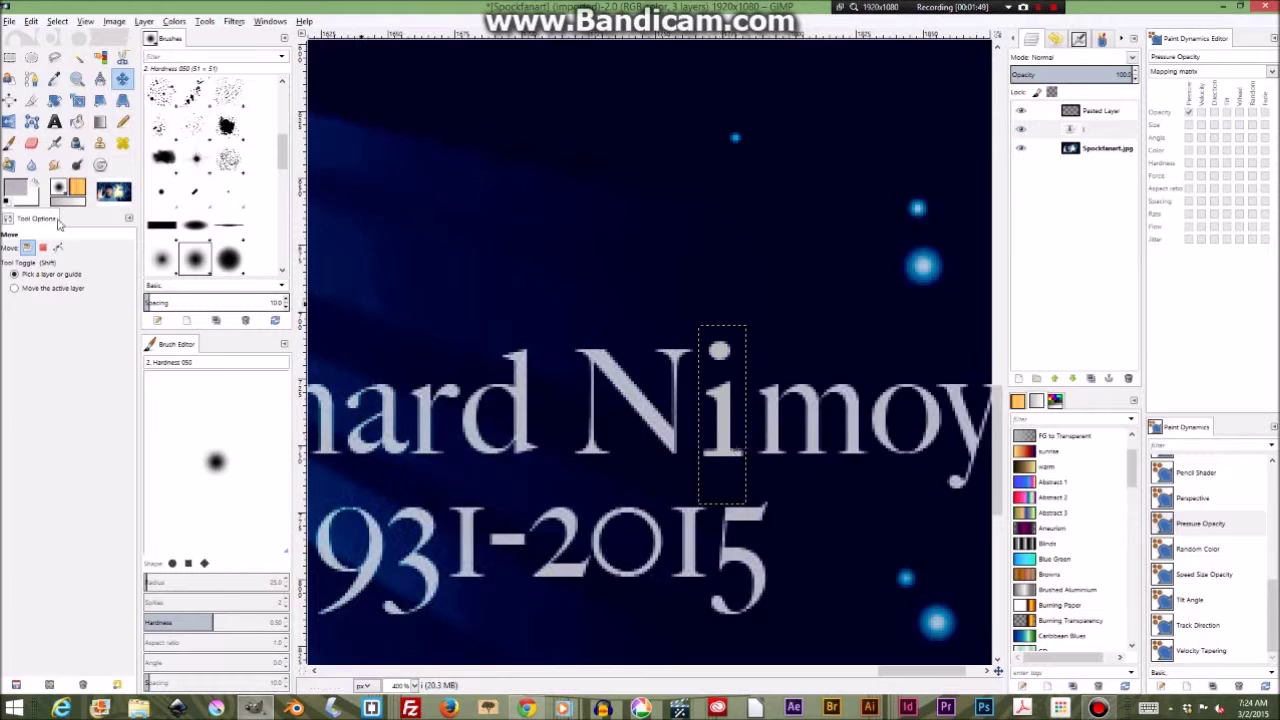
# Step: Lower the i text's font size to 60
pyautogui.press('t')
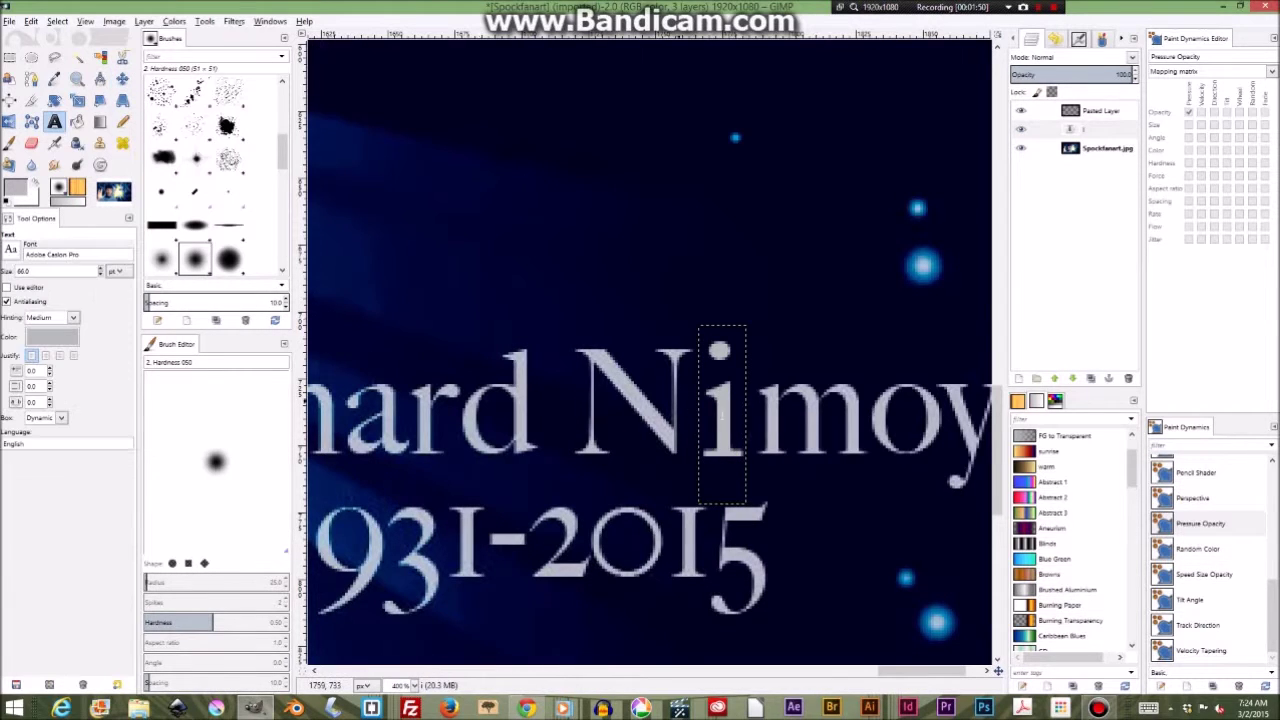
pyautogui.doubleClick(740, 424)
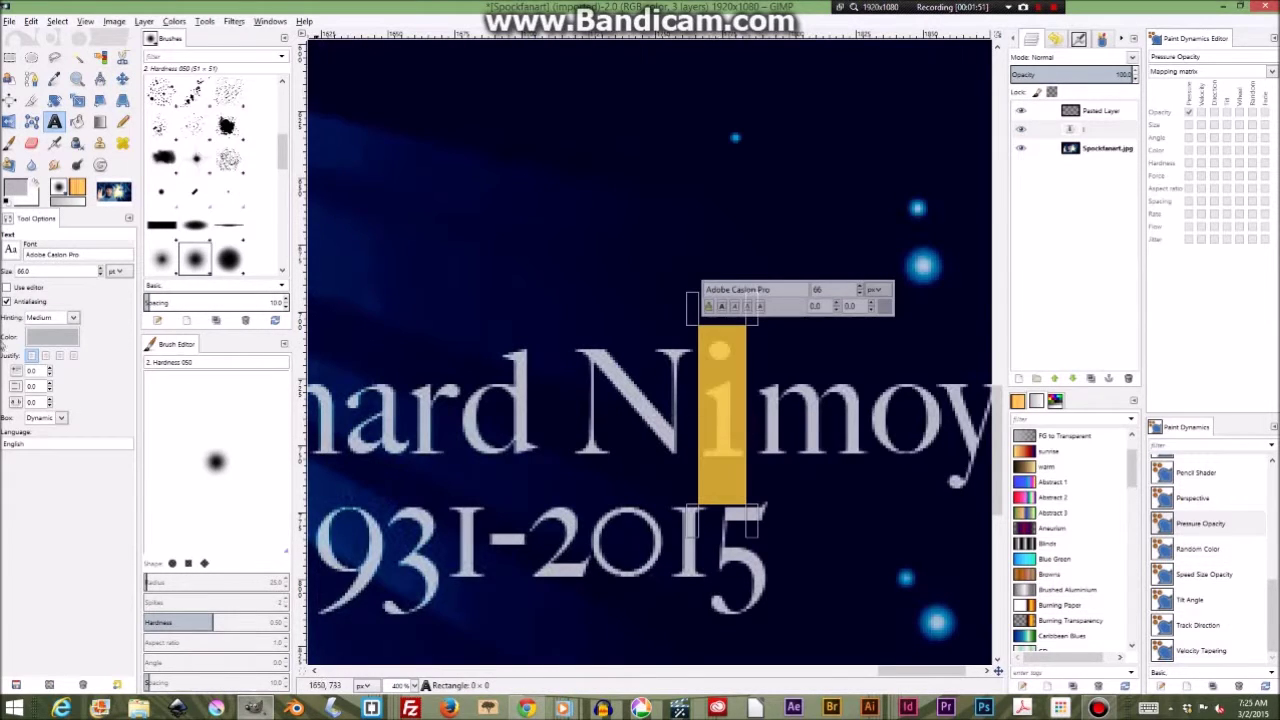
pyautogui.click(101, 276)
pyautogui.click(101, 276)
pyautogui.click(101, 276)
pyautogui.click(101, 276)
pyautogui.click(101, 276)
pyautogui.click(101, 276)
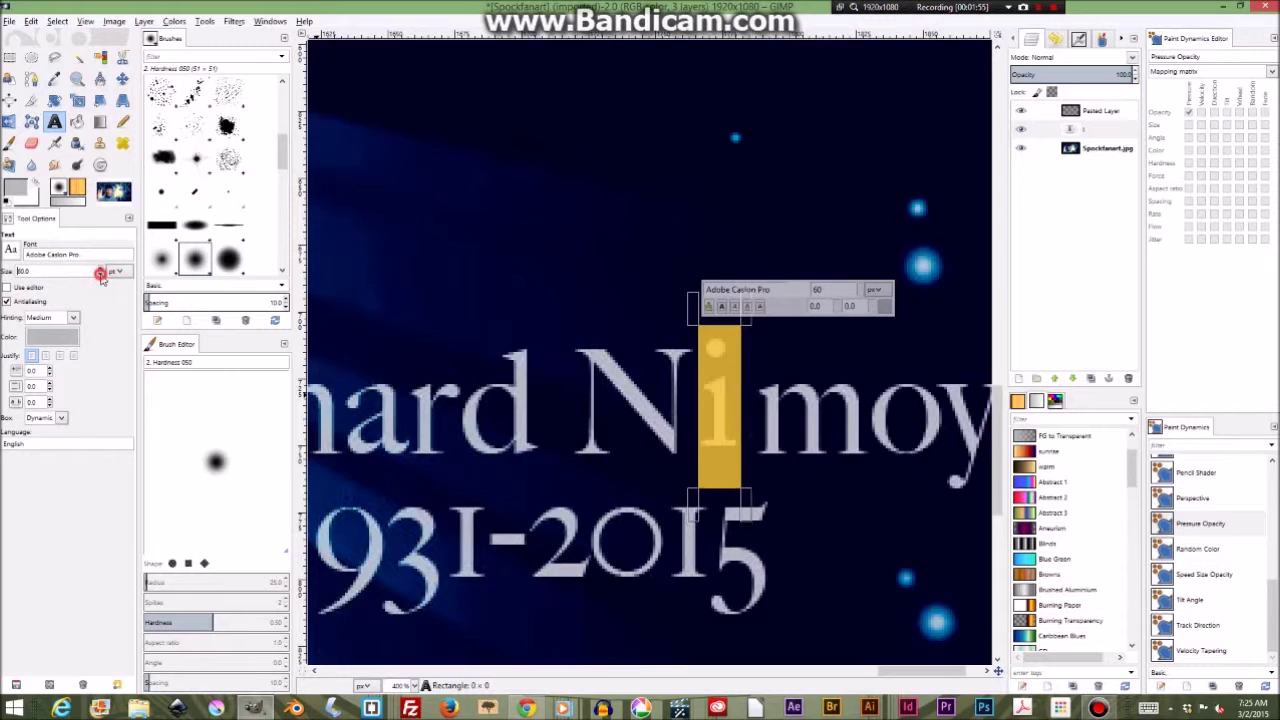
pyautogui.click(119, 80)
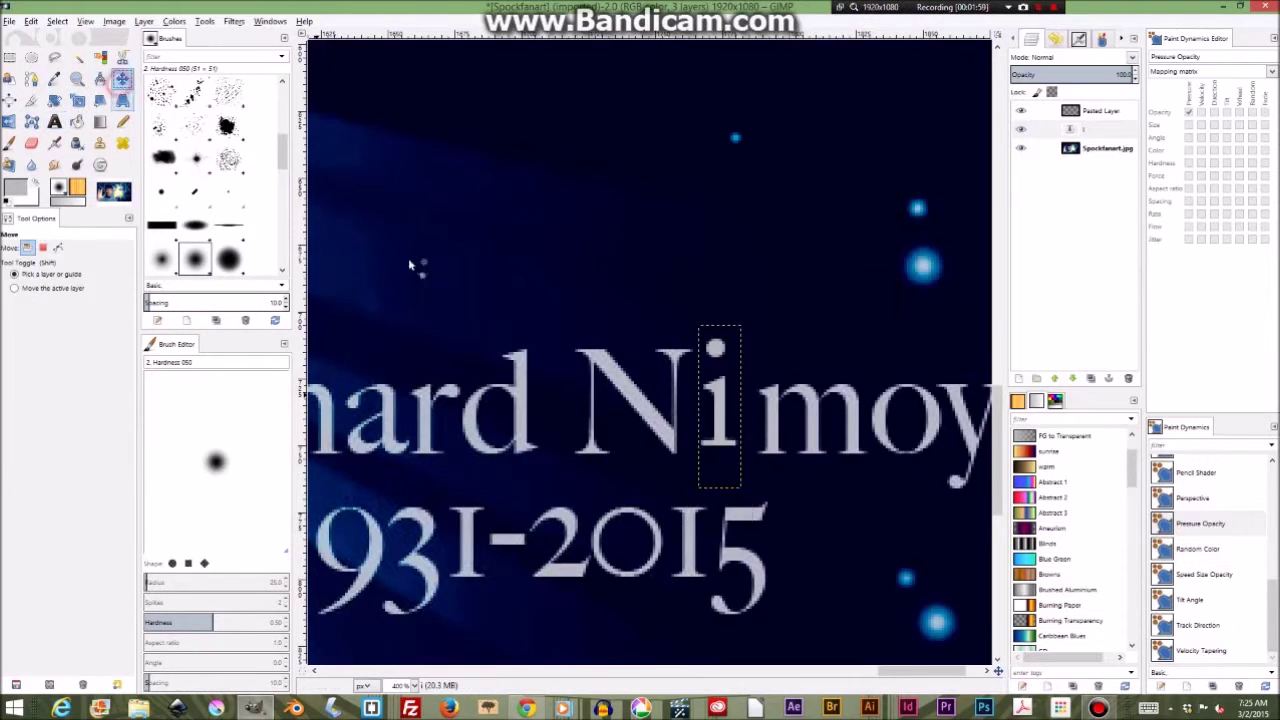
pyautogui.click(716, 408)
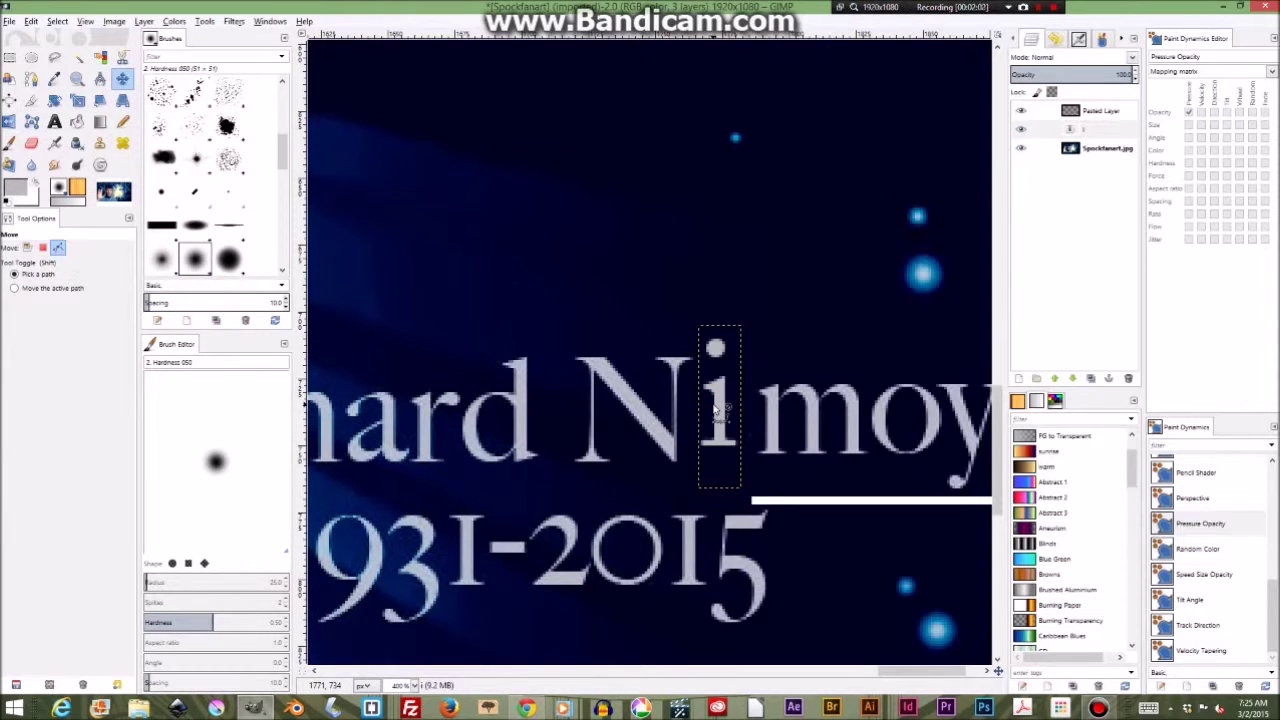
# Step: Undo the accidental background shift and nudge the i down and left into line with N and moy
pyautogui.hotkey('ctrl', 'z')
pyautogui.moveTo(716, 408); pyautogui.dragTo(718, 419)
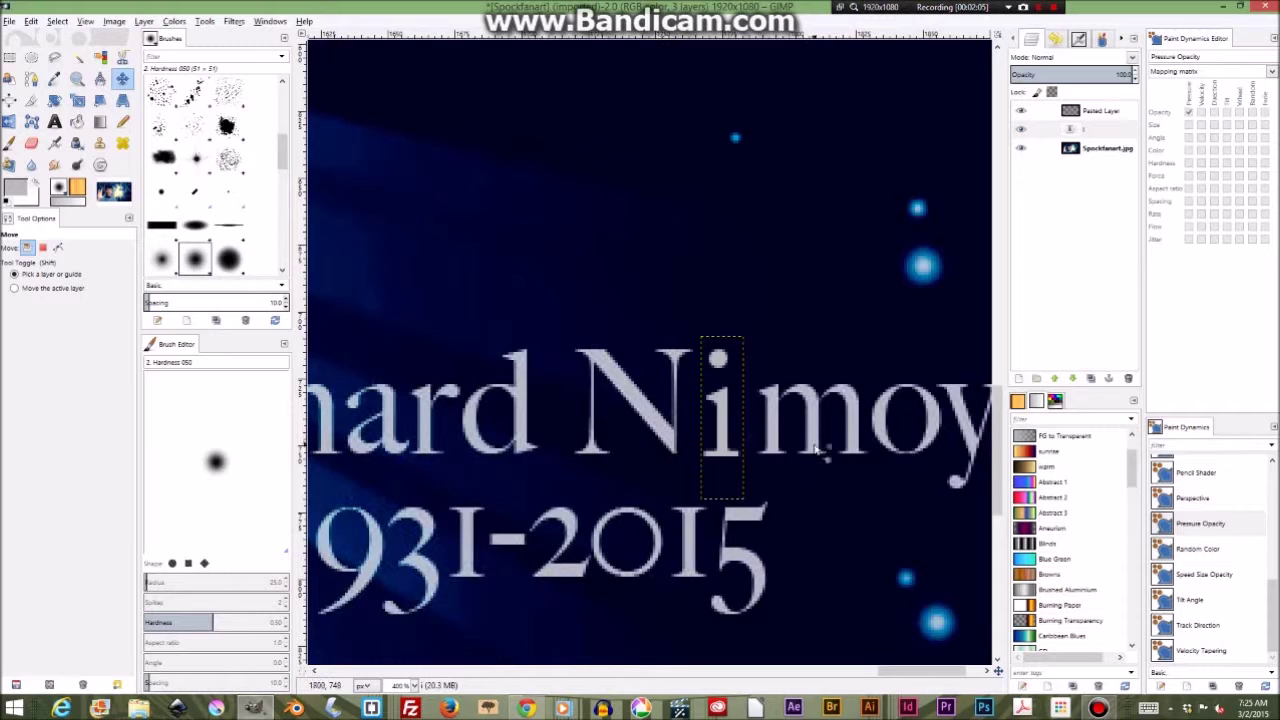
pyautogui.moveTo(724, 422); pyautogui.dragTo(770, 420)
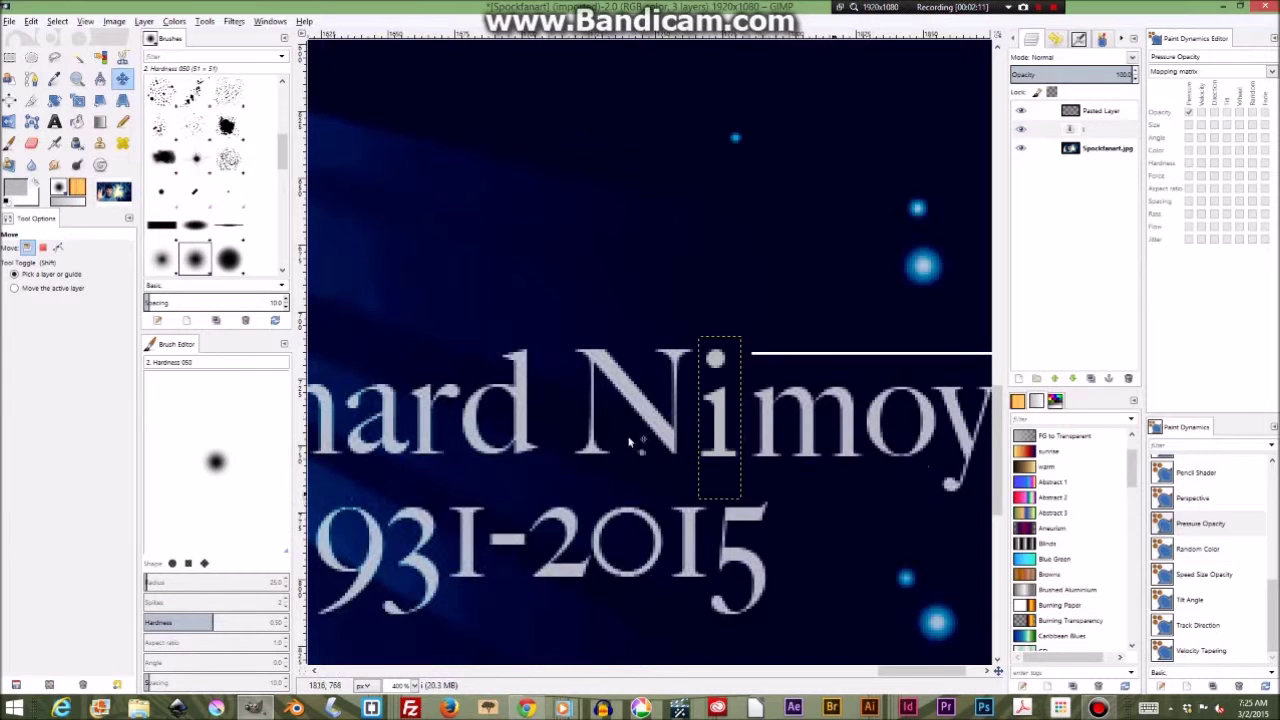
pyautogui.scroll(-4, 716, 424)
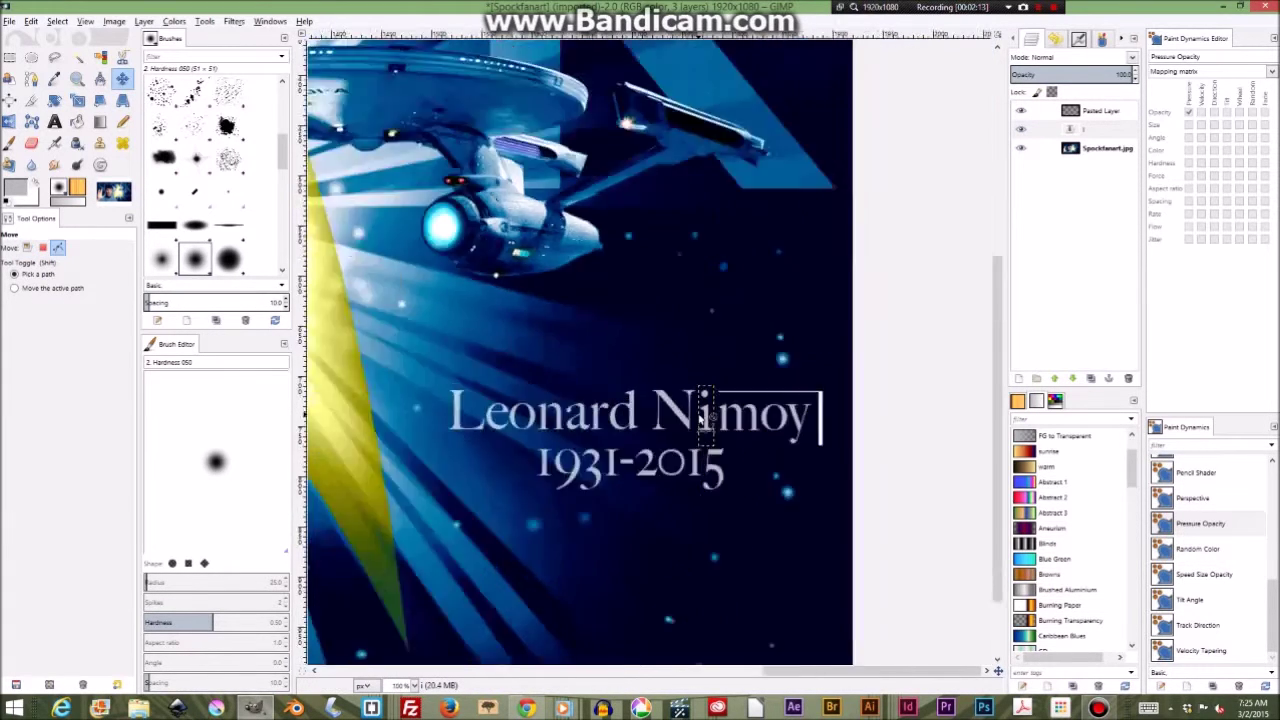
pyautogui.scroll(1, 785, 494)
pyautogui.scroll(1, 818, 505)
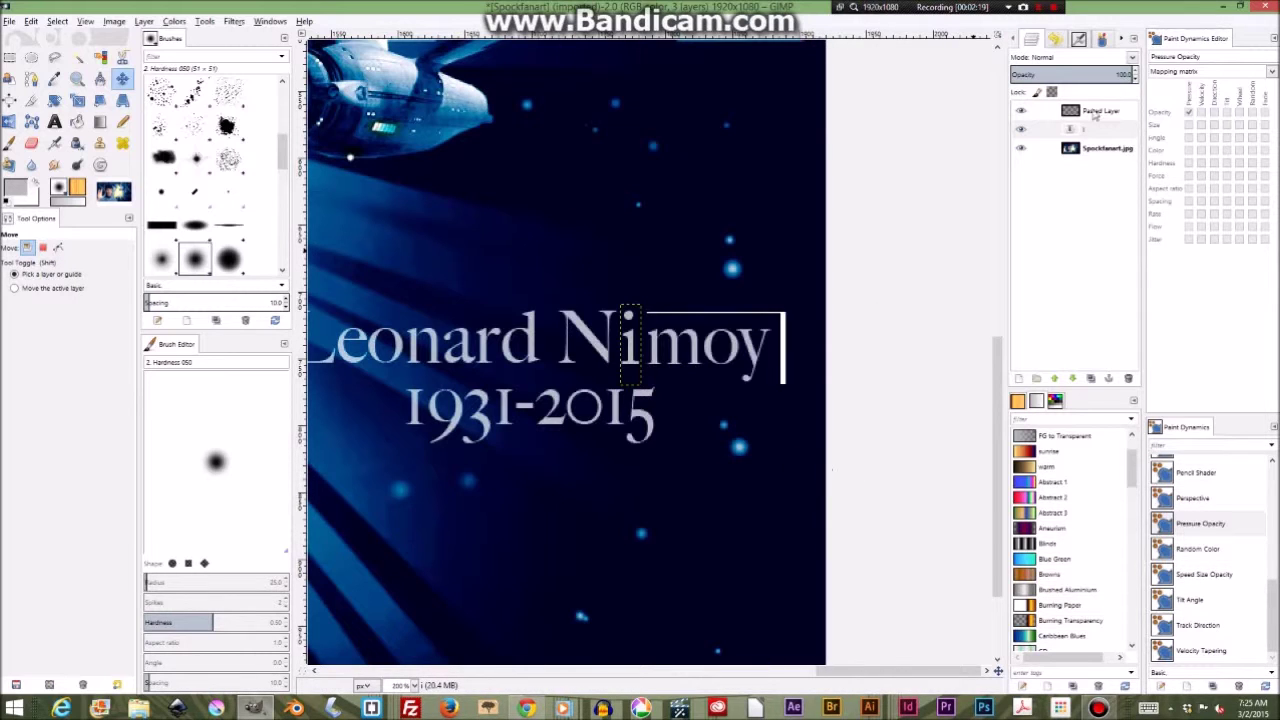
pyautogui.click(1100, 150)
pyautogui.scroll(-3, 562, 372)
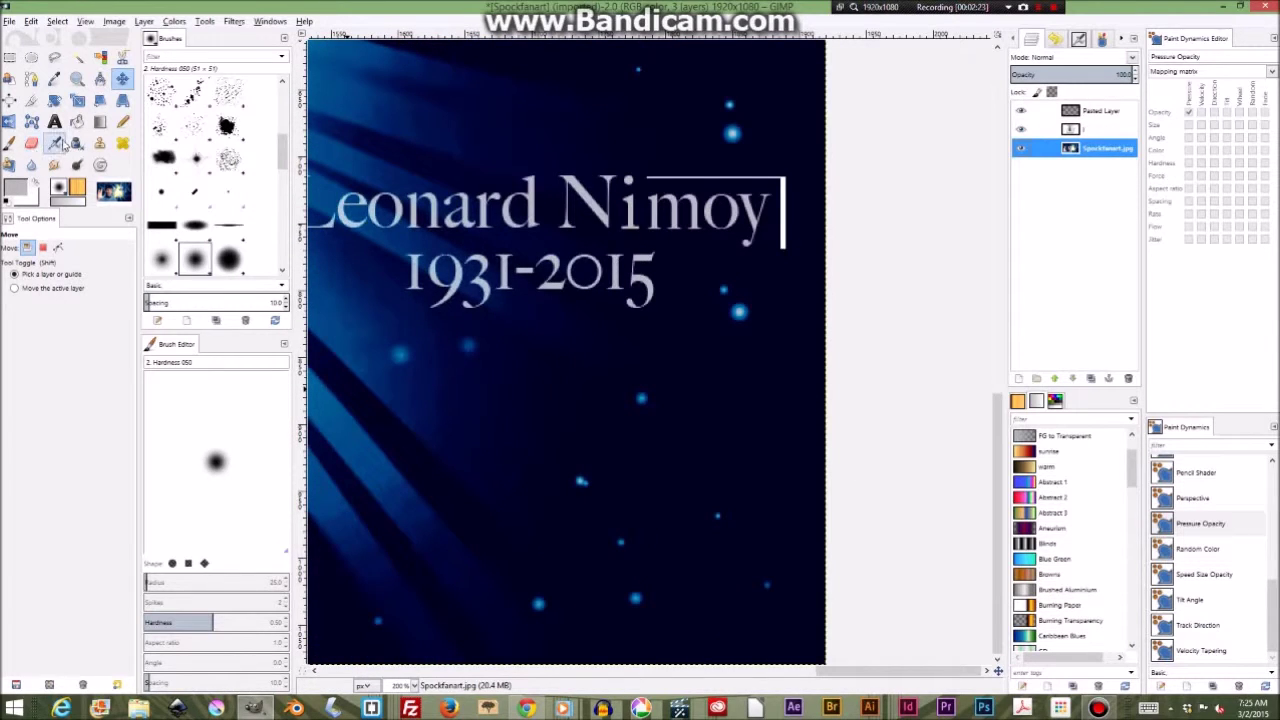
# Step: Copy a patch of empty dark background into its own new layer
pyautogui.click(9, 57)
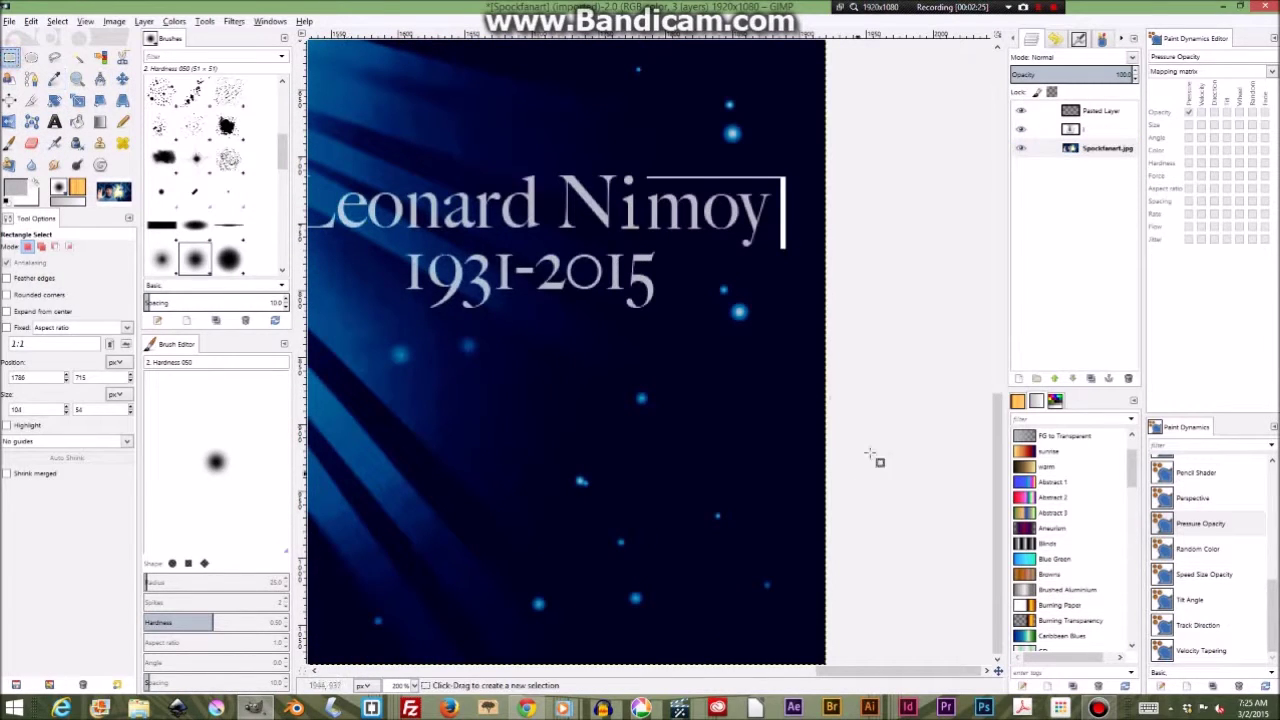
pyautogui.moveTo(666, 409); pyautogui.dragTo(820, 507)
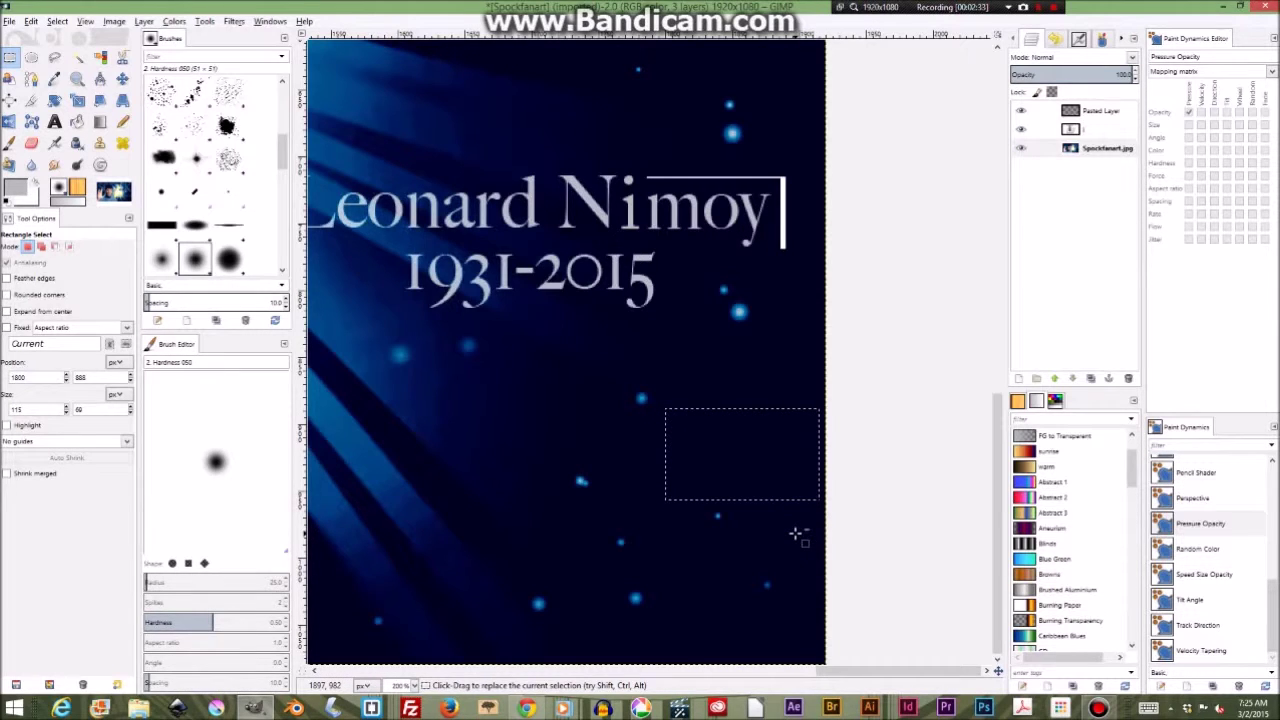
pyautogui.hotkey('ctrl', 'c')
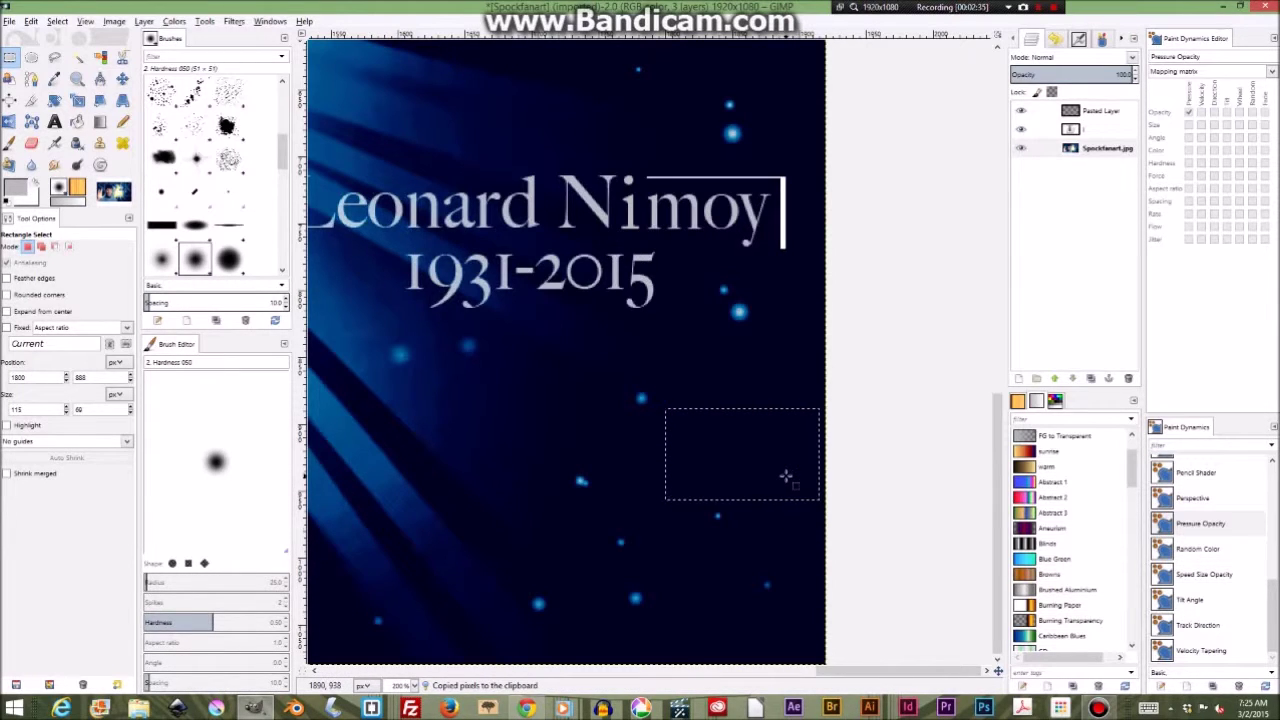
pyautogui.hotkey('ctrl', 'shift', 'a')
pyautogui.hotkey('ctrl', 'v')
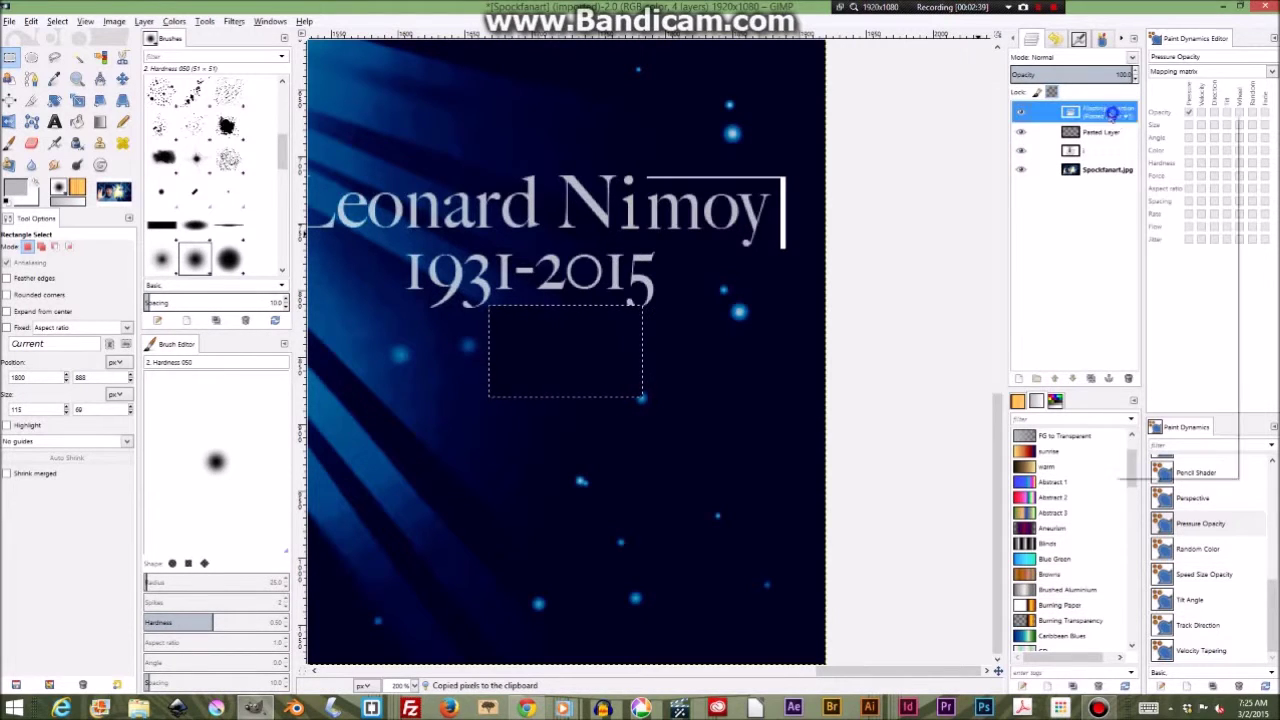
pyautogui.rightClick(1105, 112)
pyautogui.click(1148, 146)
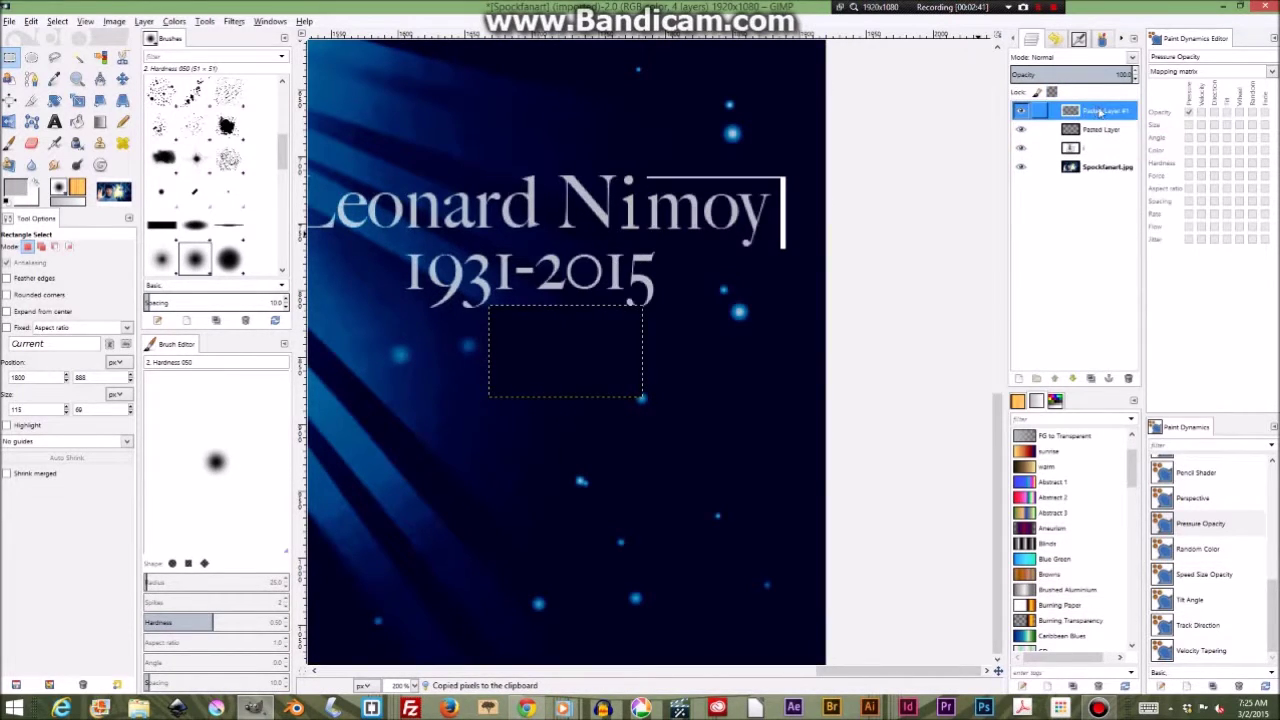
# Step: Place the patch layer below the 1 layer and move it behind moy to hide the white strip
pyautogui.moveTo(1105, 114); pyautogui.dragTo(1110, 156)
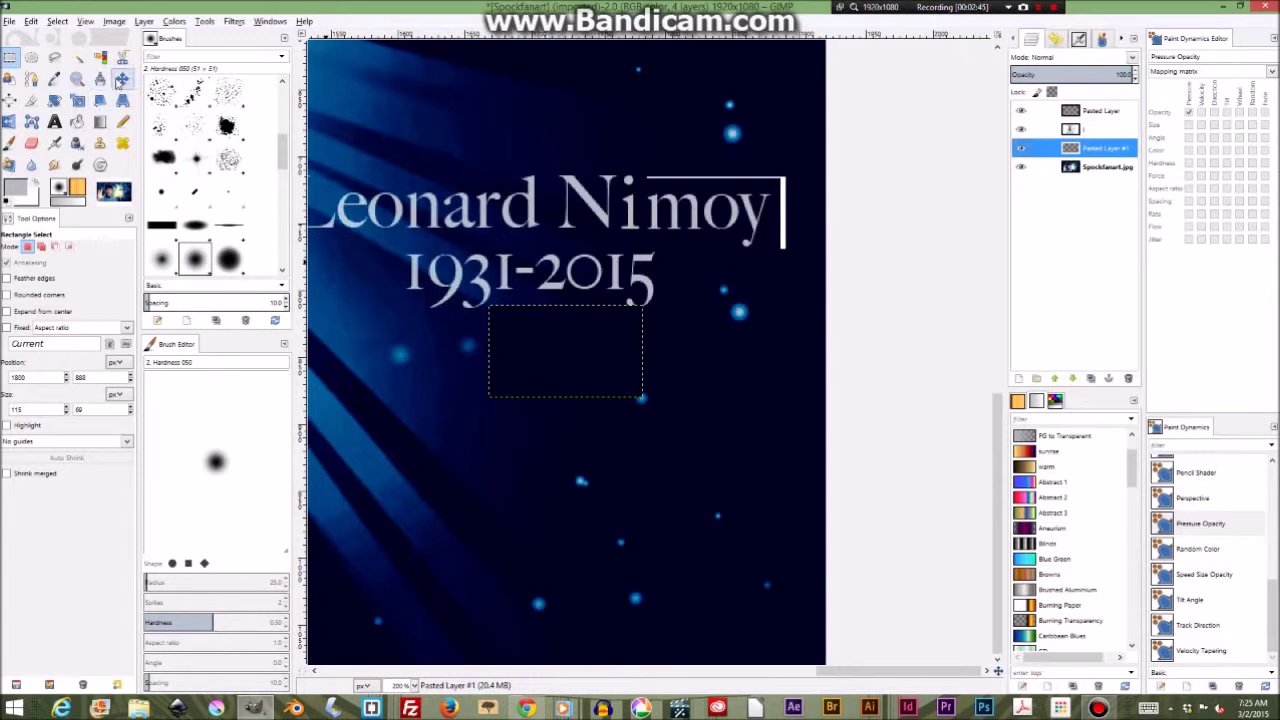
pyautogui.click(122, 78)
pyautogui.moveTo(574, 352); pyautogui.dragTo(735, 215)
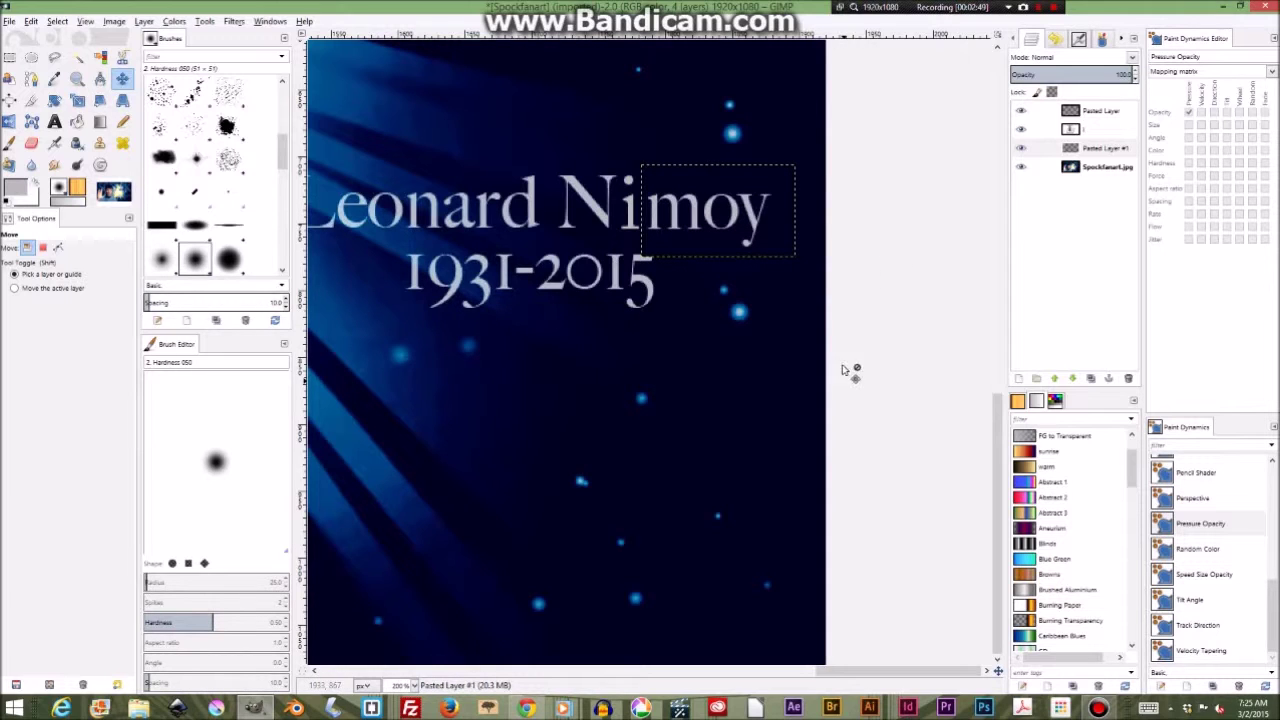
# Step: Hide layer boundaries, inspect the Leonard Nimoy caption, and fit the whole blue poster in the window
pyautogui.click(86, 22)
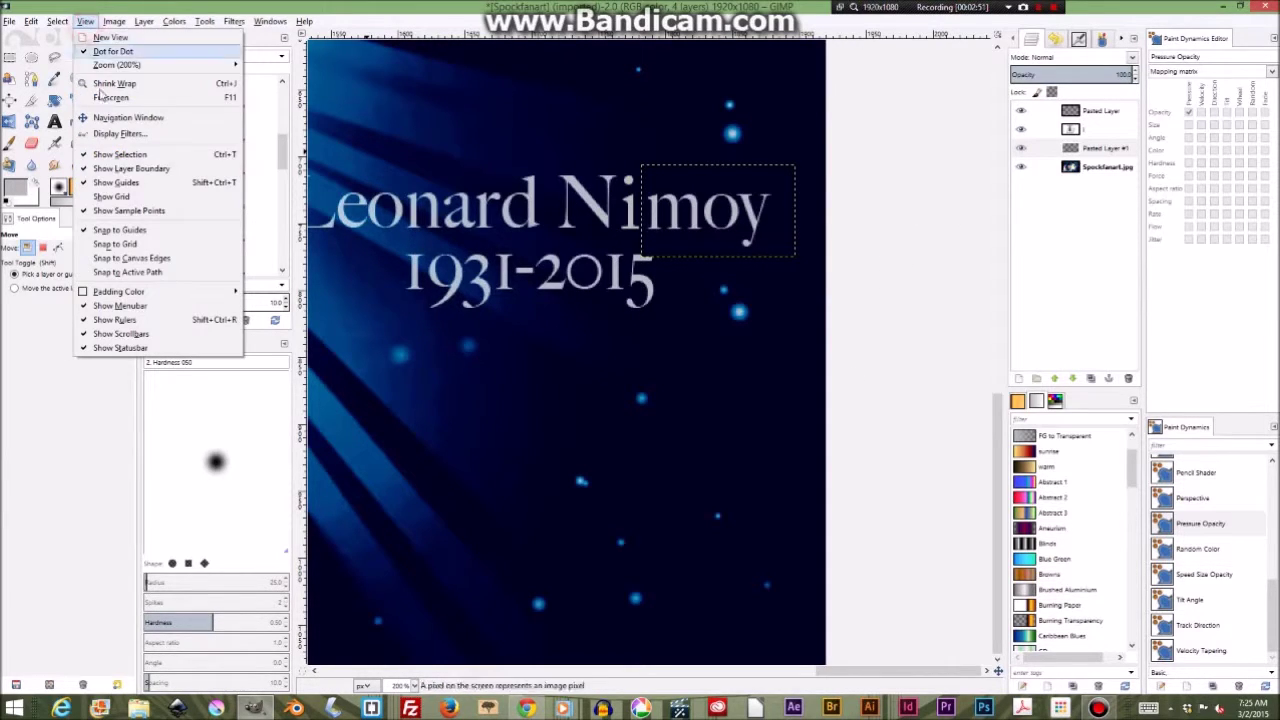
pyautogui.click(148, 170)
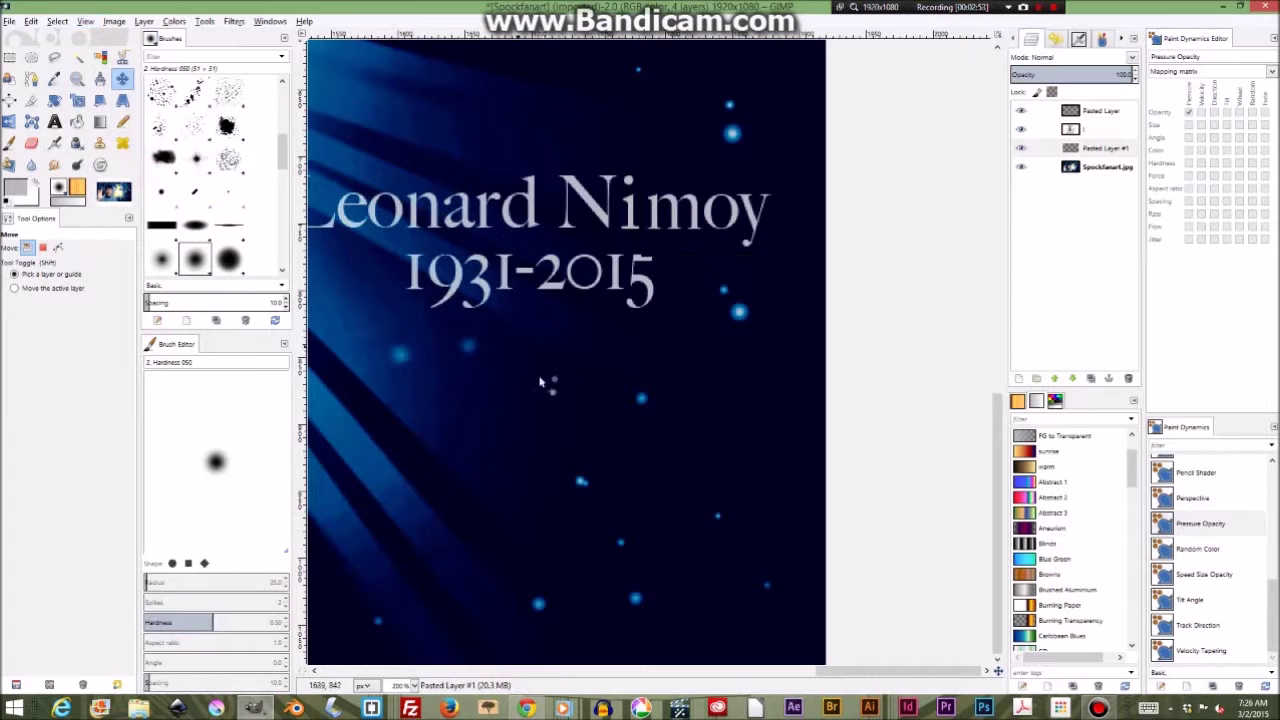
pyautogui.scroll(3, 740, 158)
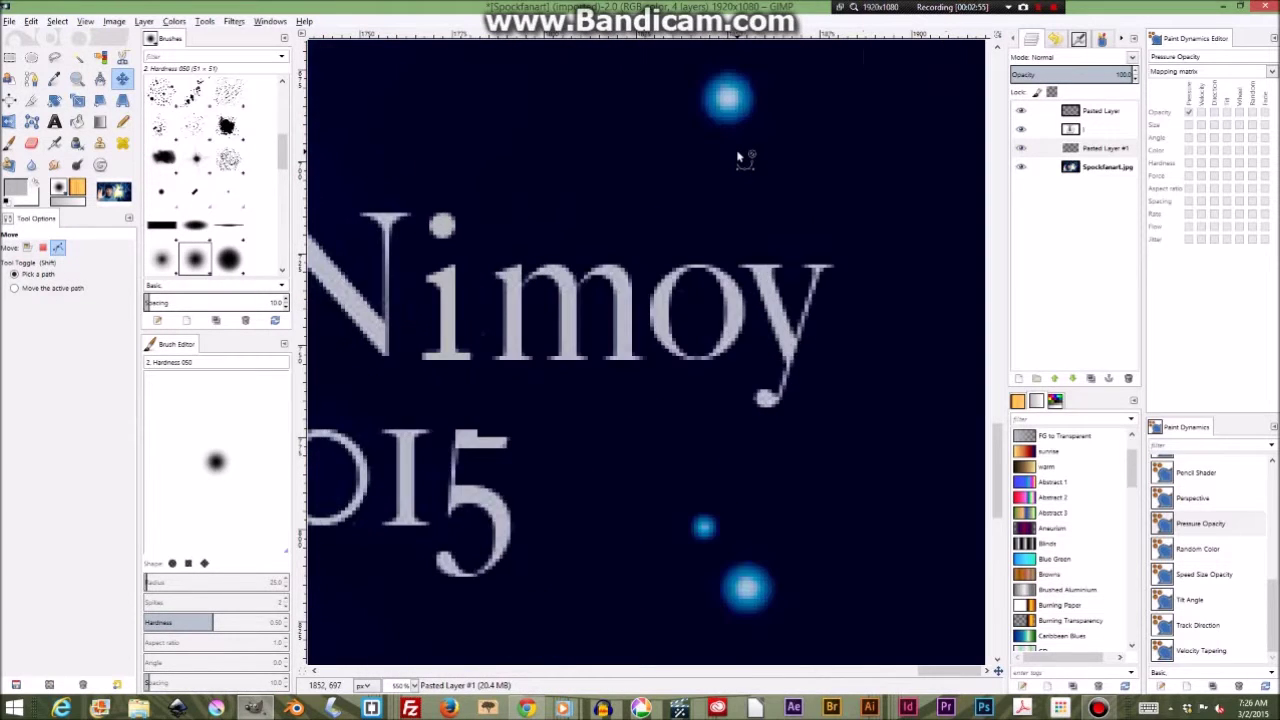
pyautogui.scroll(-3, 737, 160)
pyautogui.scroll(-1, 368, 303)
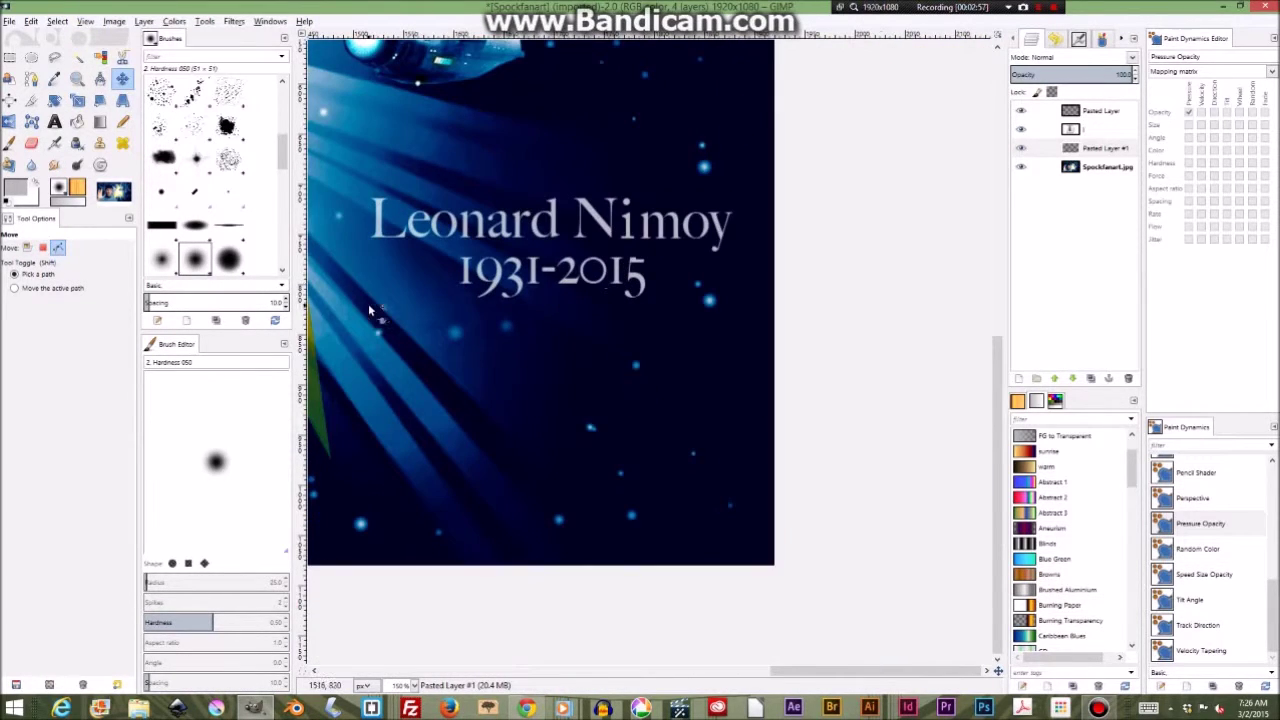
pyautogui.scroll(3, 404, 336)
pyautogui.scroll(4, 408, 335)
pyautogui.scroll(-2, 410, 336)
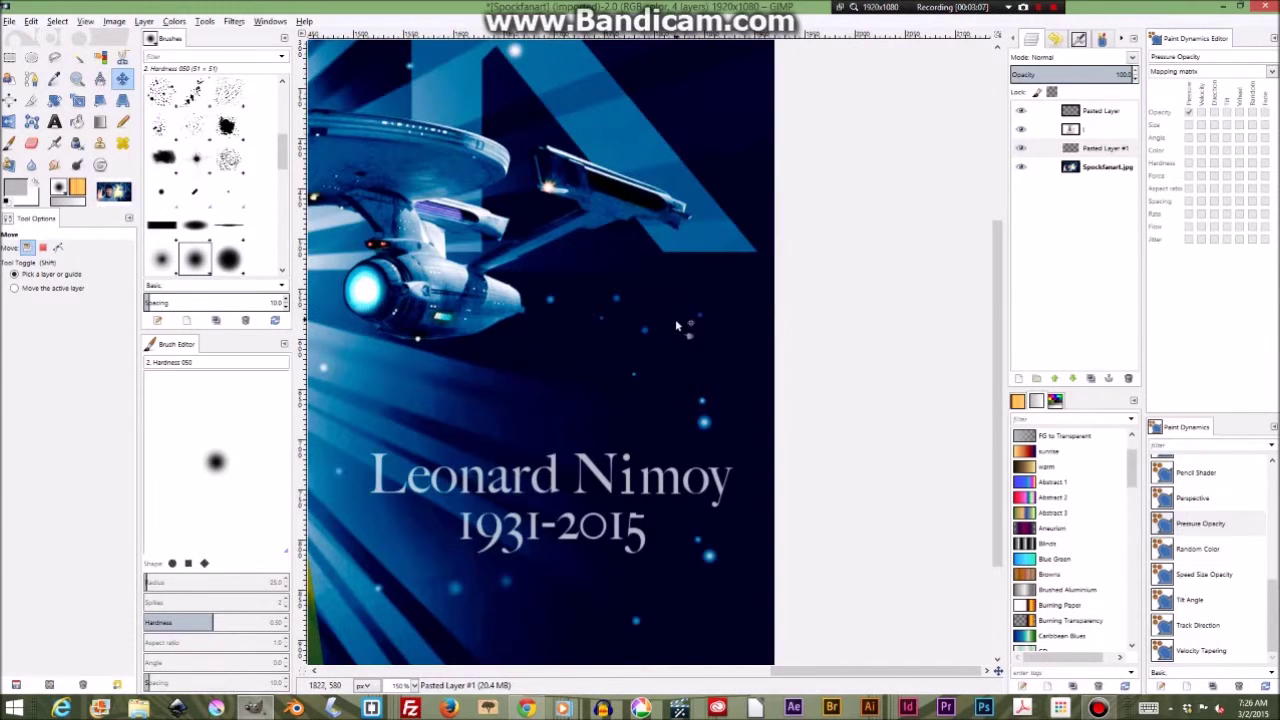
pyautogui.scroll(-3, 676, 325)
pyautogui.hotkey('shift', 'ctrl', 'j')
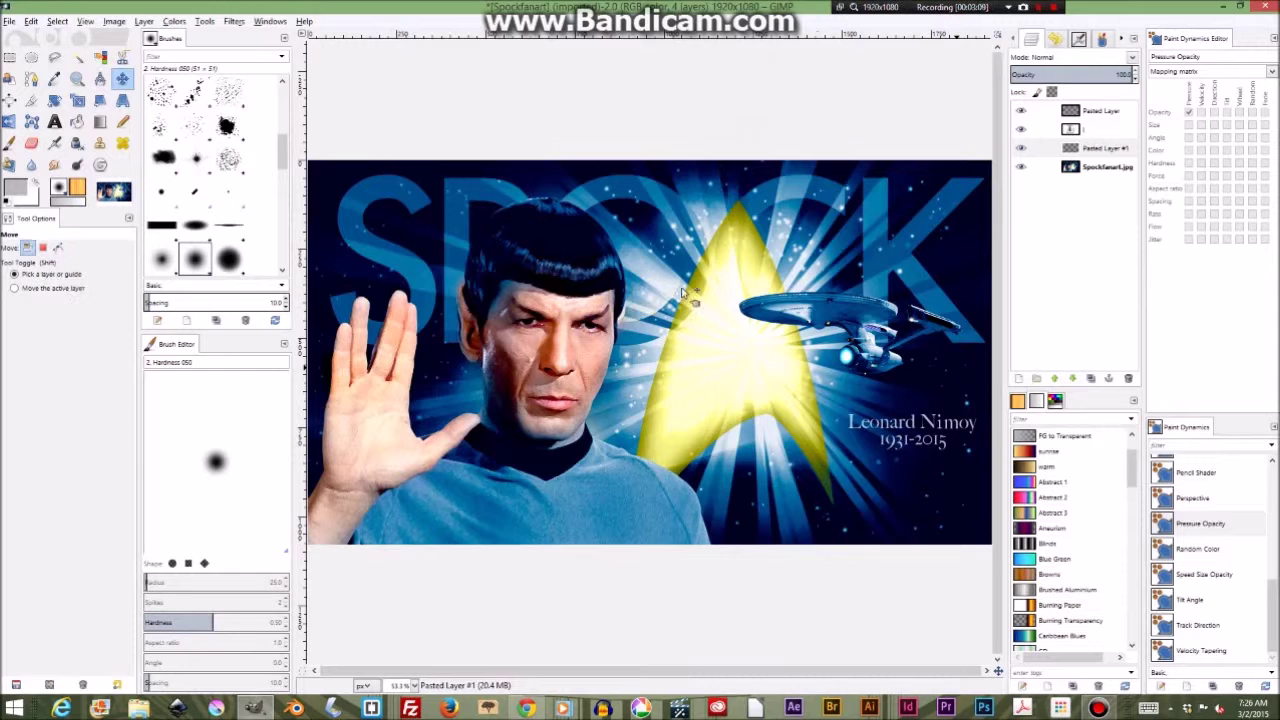
# Step: Merge the top Pasted Layer down, then delete the top layer, leaving two layers
pyautogui.click(1038, 7)
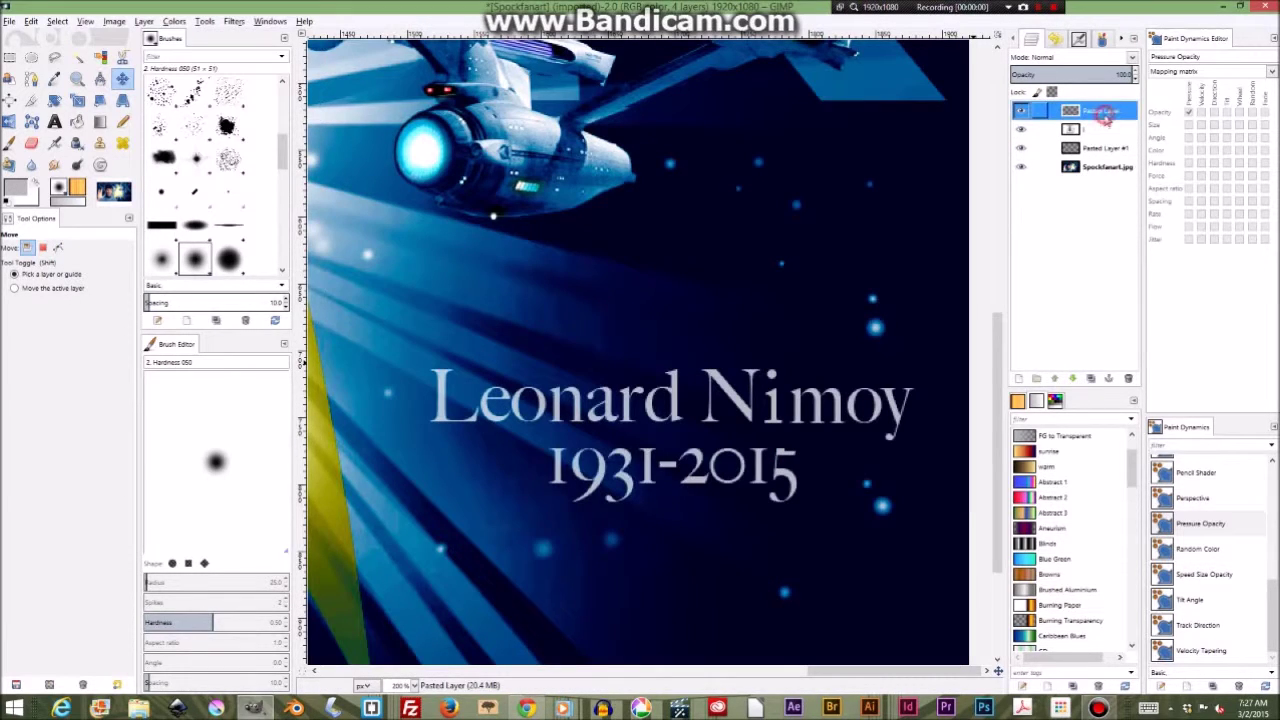
pyautogui.rightClick(1101, 111)
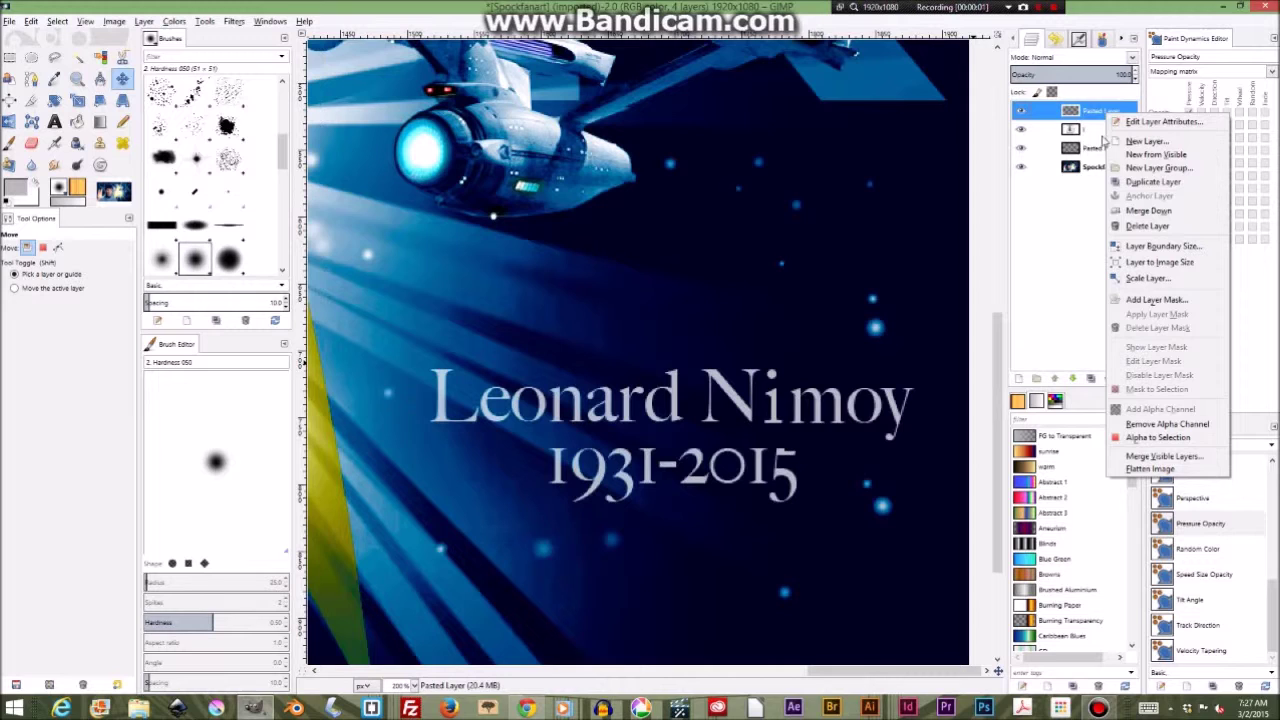
pyautogui.click(1148, 210)
pyautogui.rightClick(1118, 111)
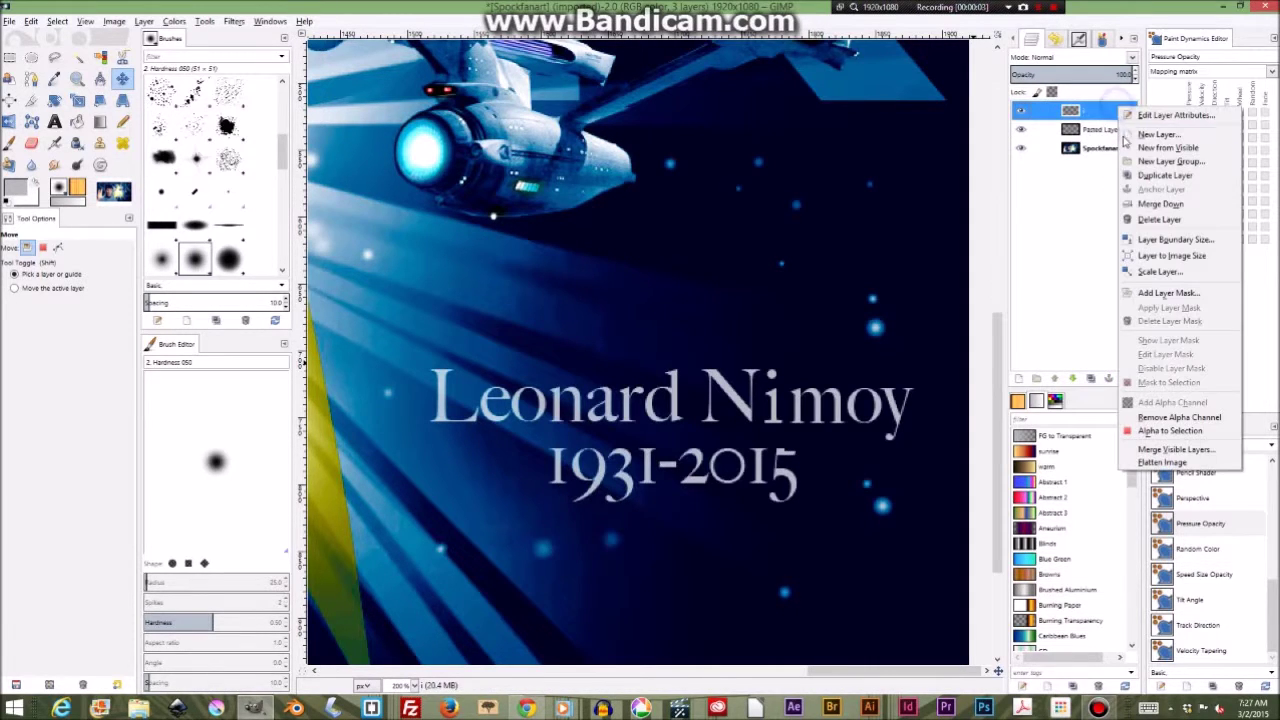
pyautogui.click(1172, 219)
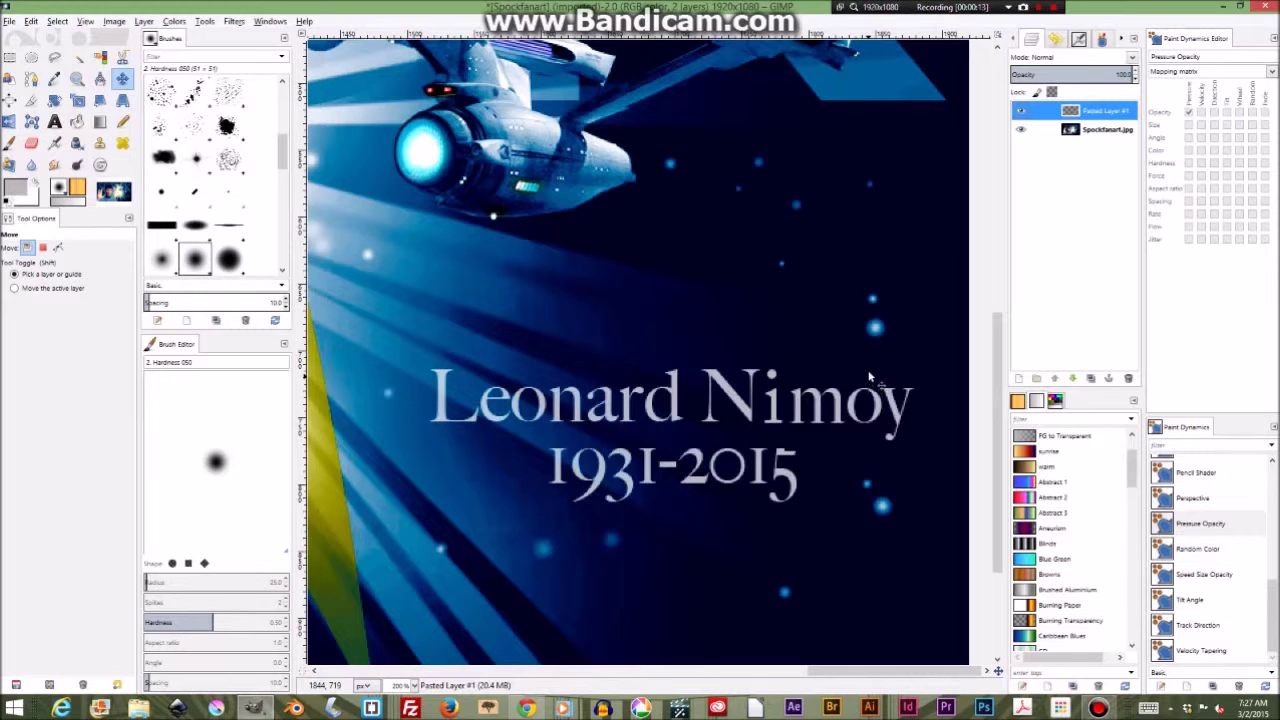
pyautogui.hotkey('ctrl', 'c')
# Step: Open Spockfanartred.jpg and bring its Leonard Nemoy 1931-2015 caption into view
pyautogui.hotkey('ctrl', 'o')
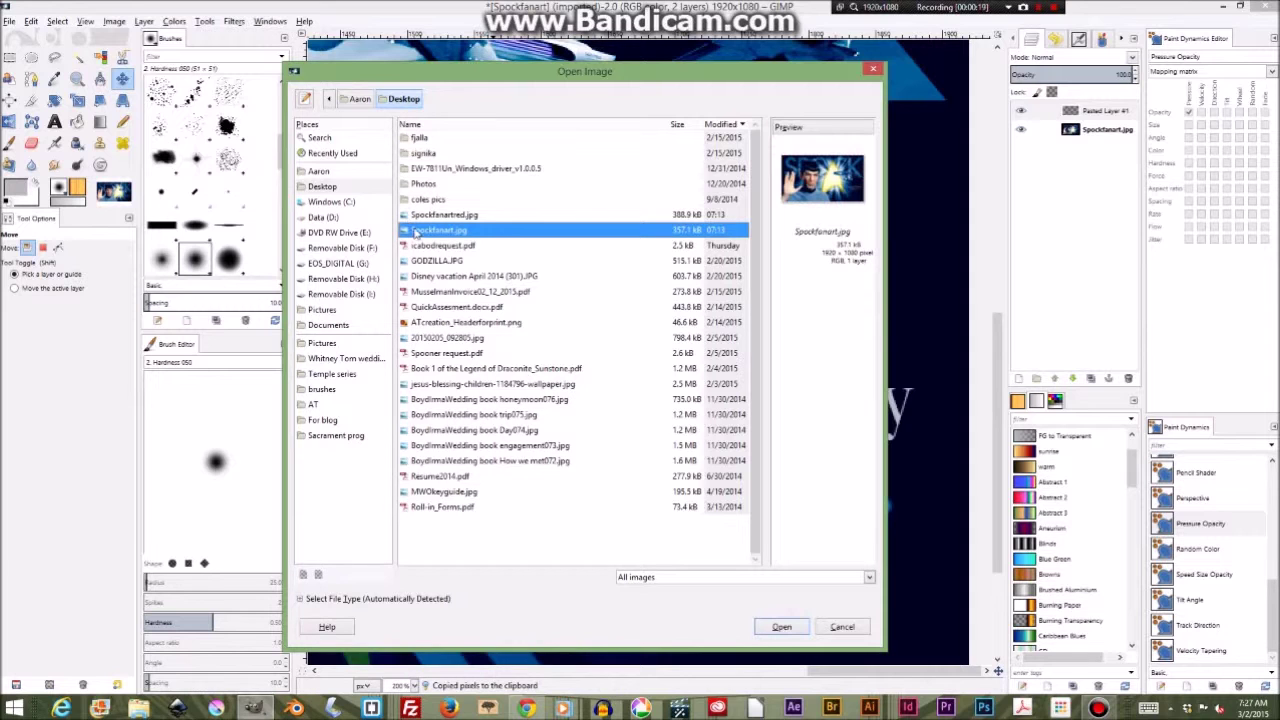
pyautogui.click(430, 214)
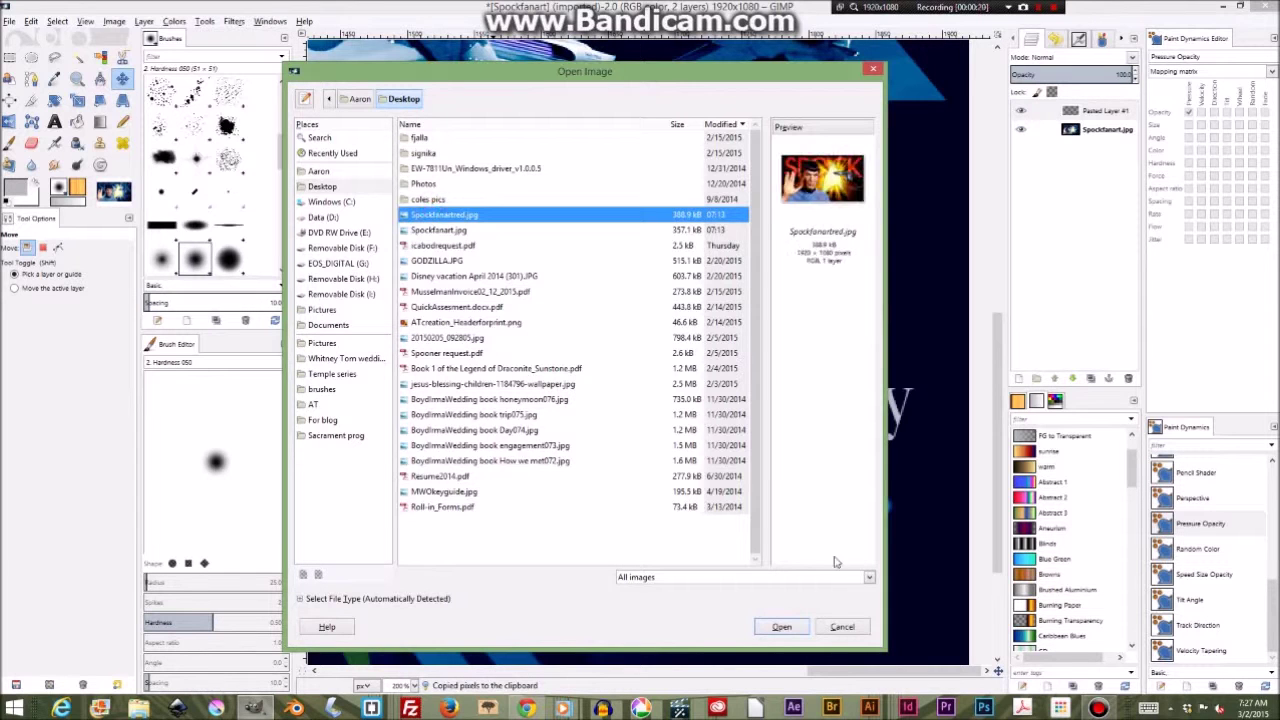
pyautogui.click(780, 628)
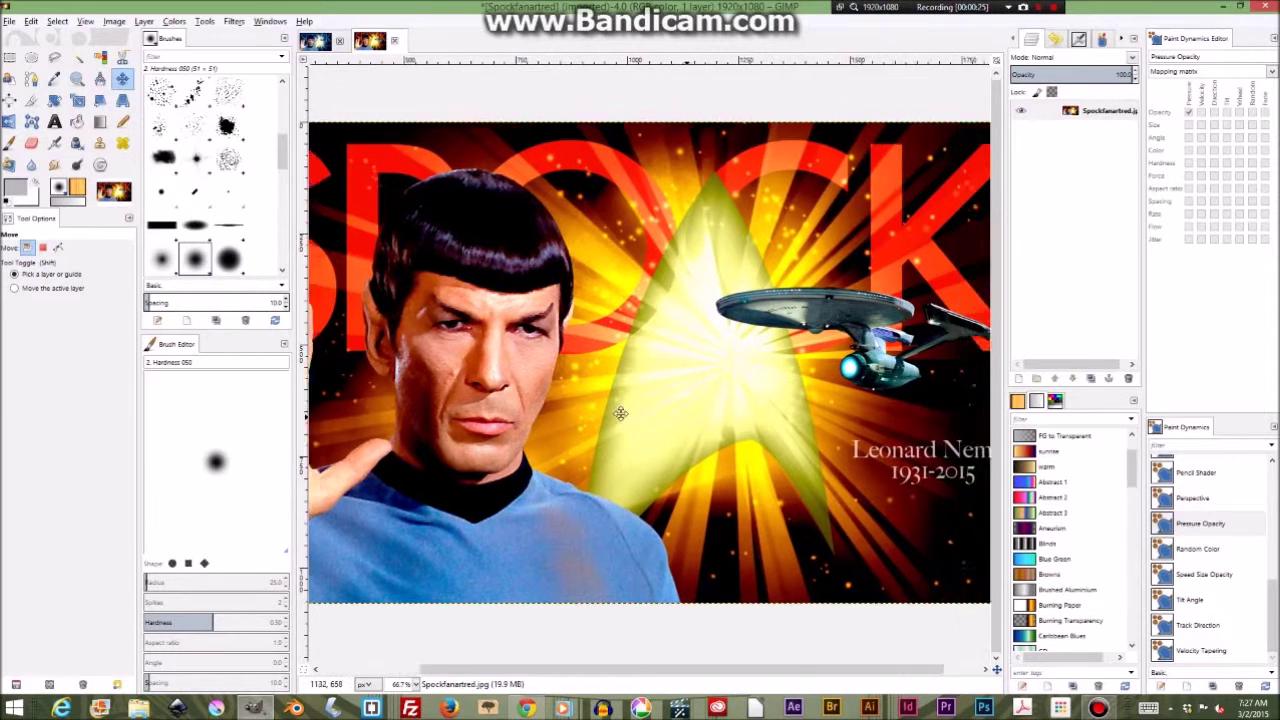
pyautogui.hscroll(5, 716, 424)
pyautogui.scroll(3, 831, 465)
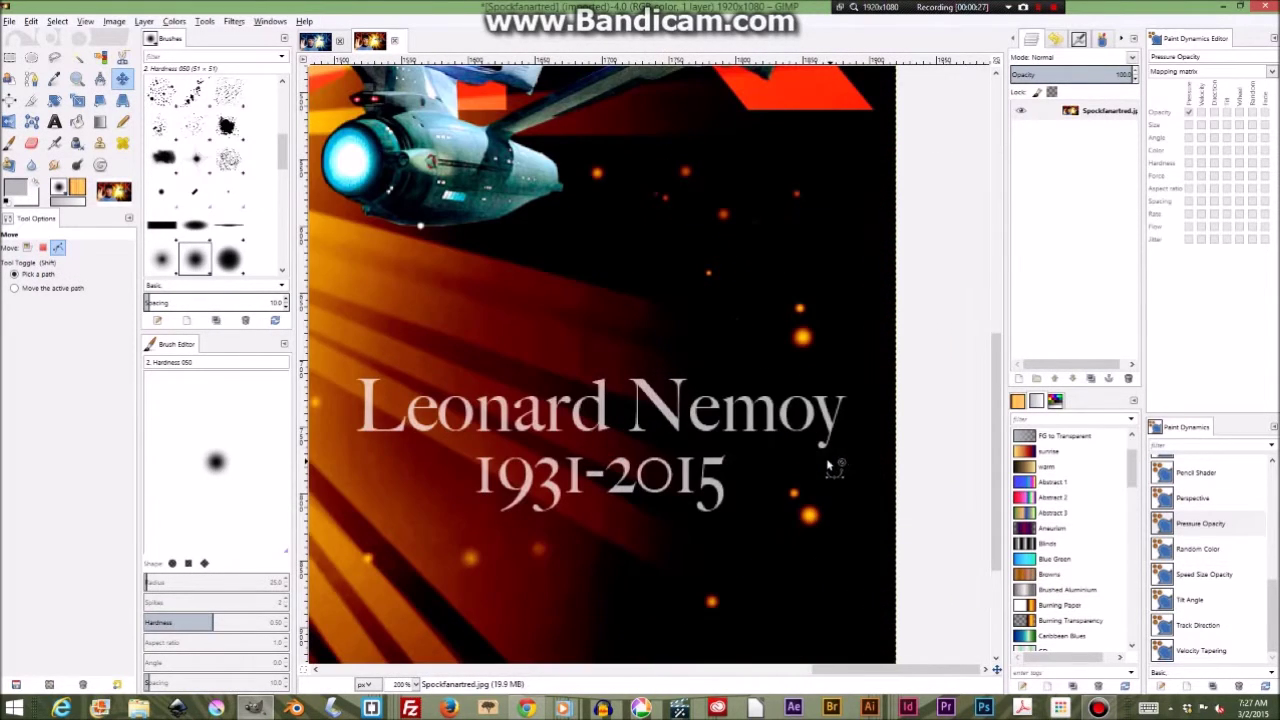
pyautogui.scroll(-1, 648, 474)
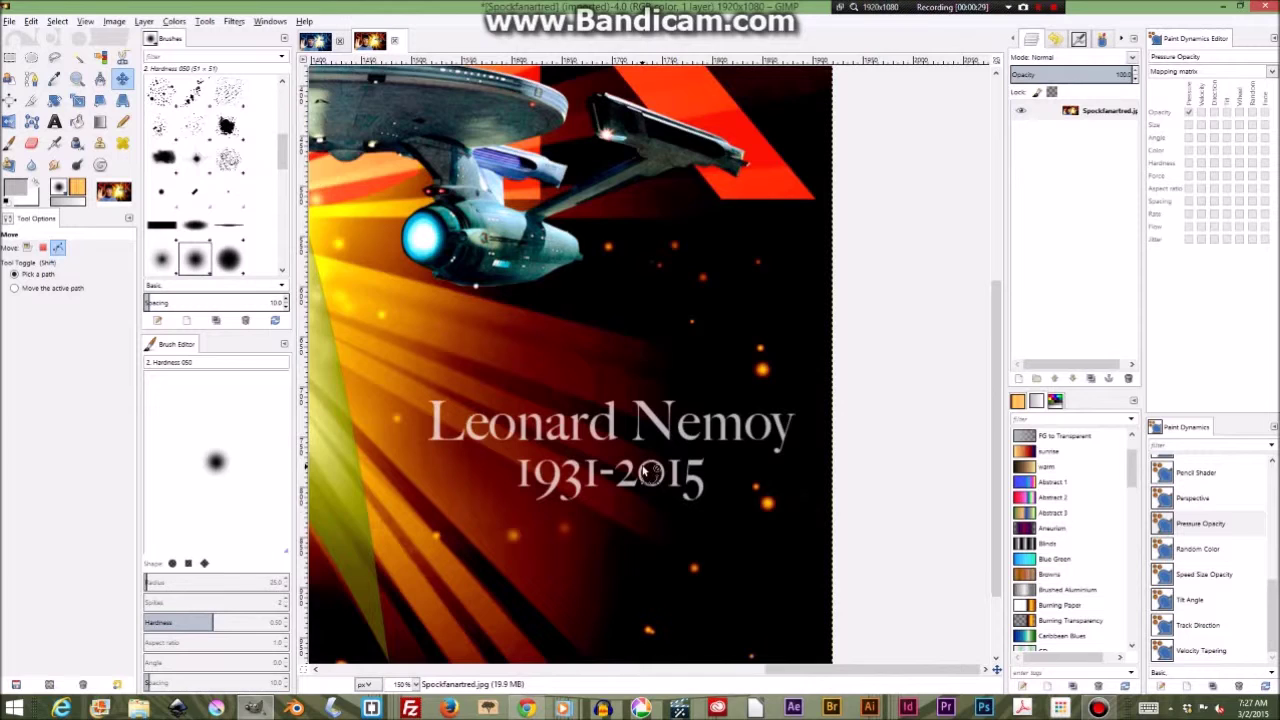
pyautogui.scroll(1, 648, 474)
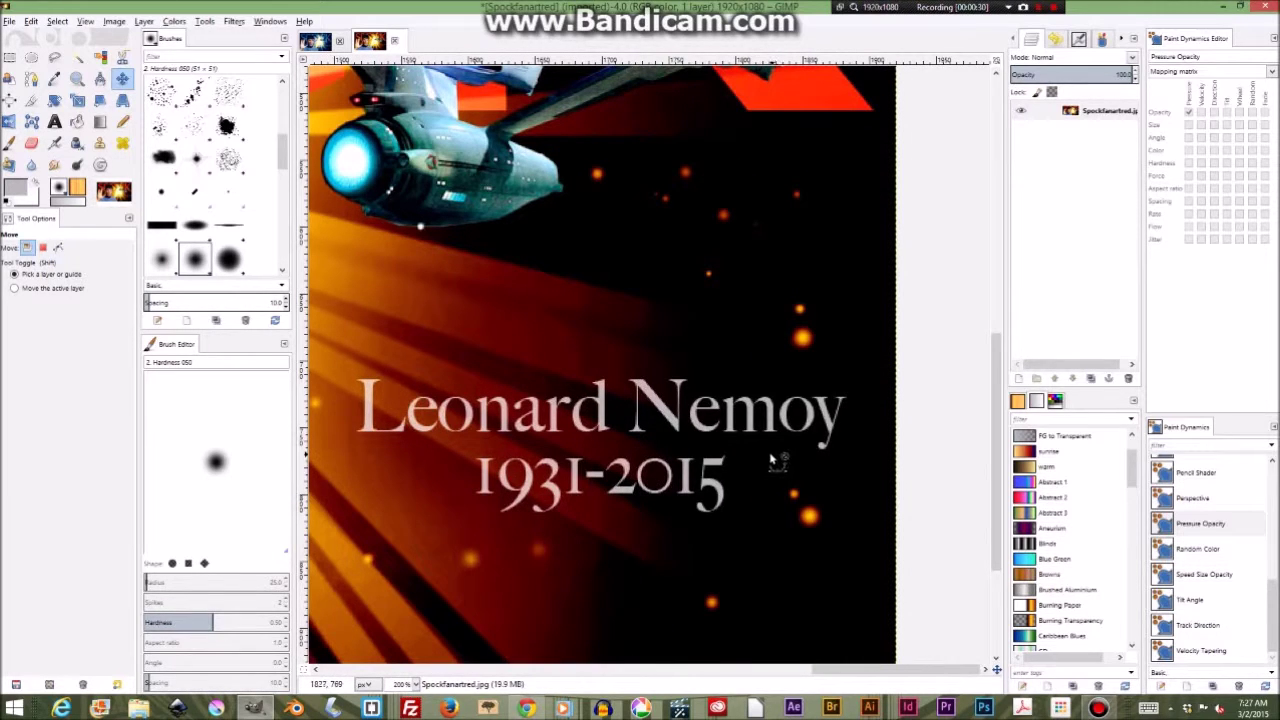
# Step: Paste the copied 'imoy' as its own layer and move it above and right of 'Nemoy'
pyautogui.hotkey('ctrl', 'v')
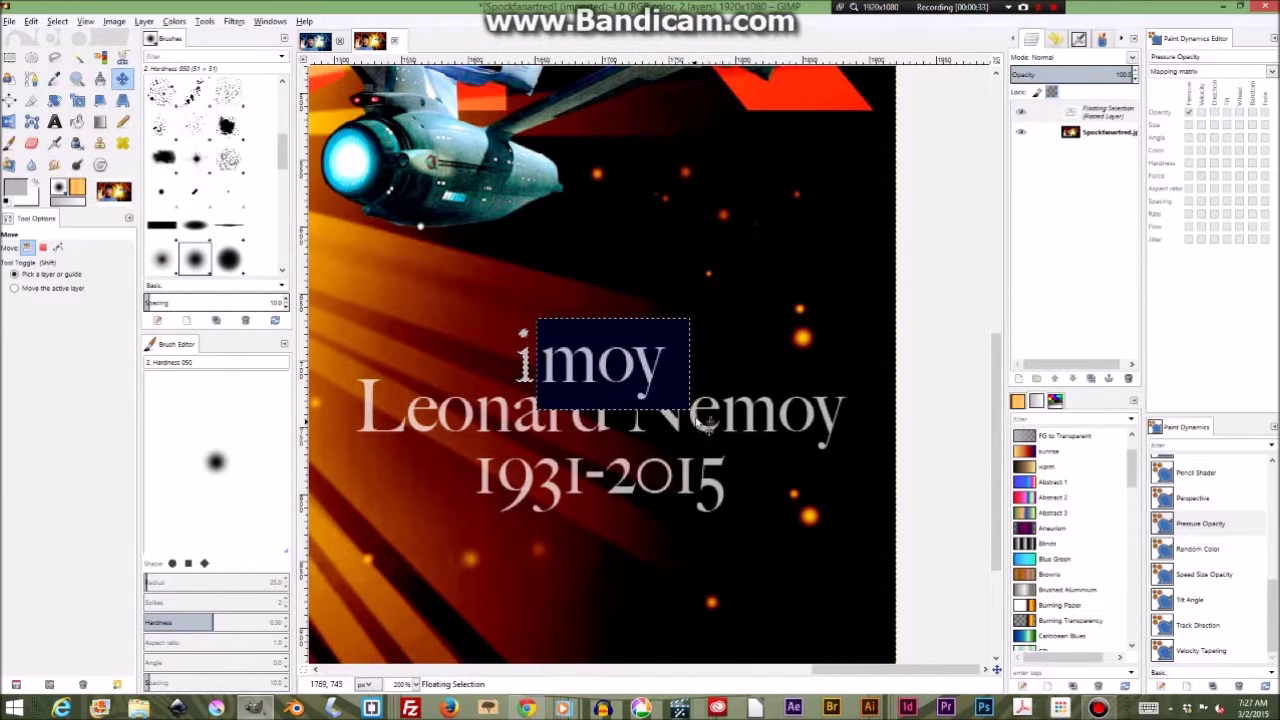
pyautogui.rightClick(1107, 121)
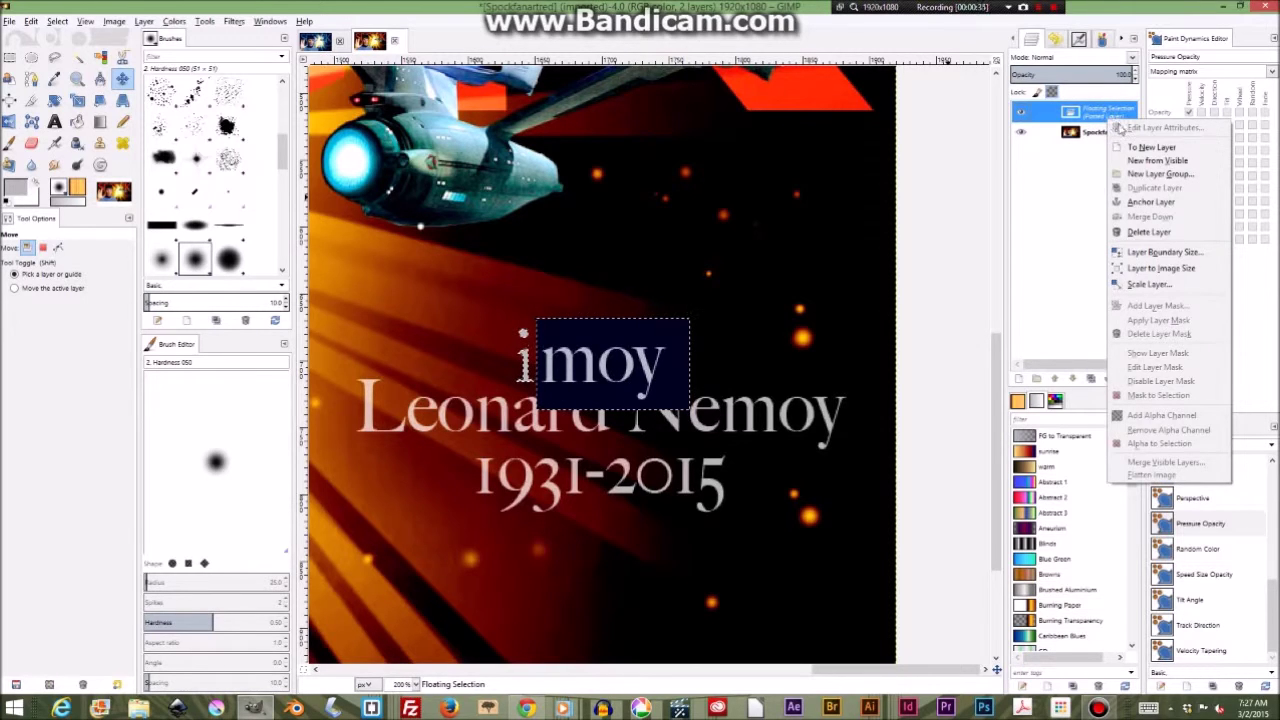
pyautogui.click(1140, 148)
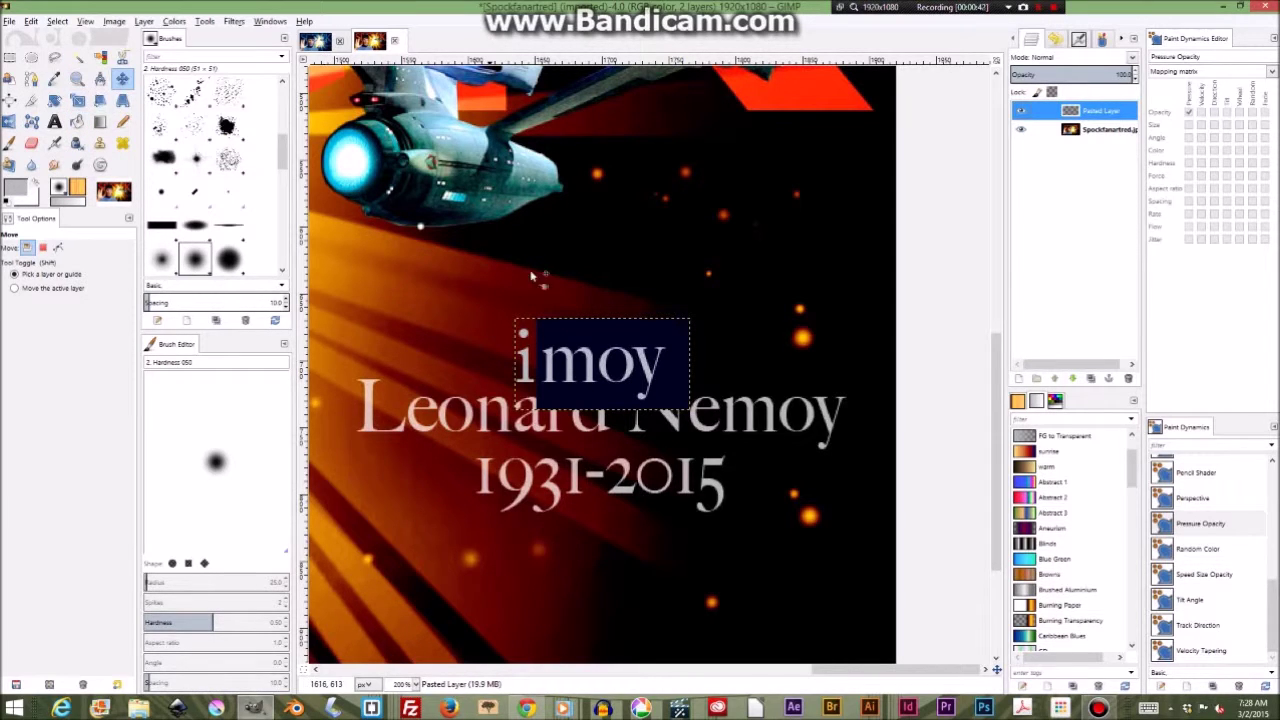
pyautogui.moveTo(582, 355); pyautogui.dragTo(765, 332)
pyautogui.scroll(1, 873, 380)
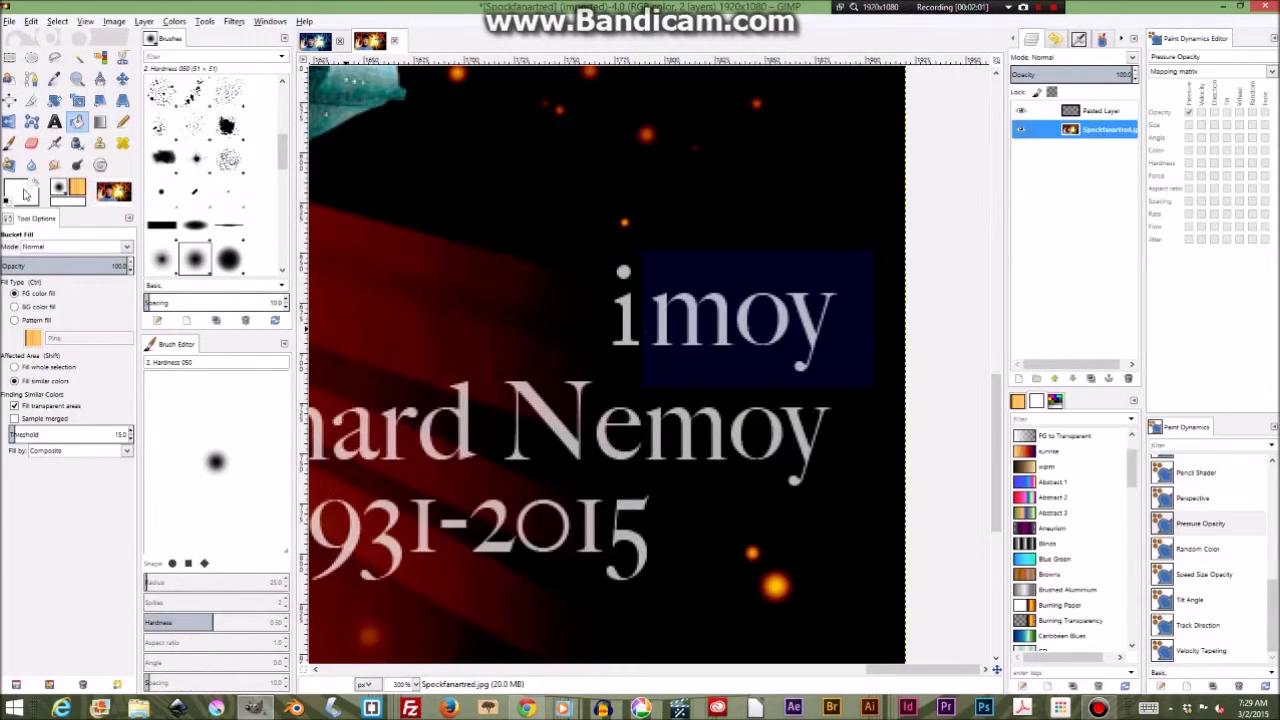
# Step: Set the foreground colour to black sampled from the poster background
pyautogui.click(18, 188)
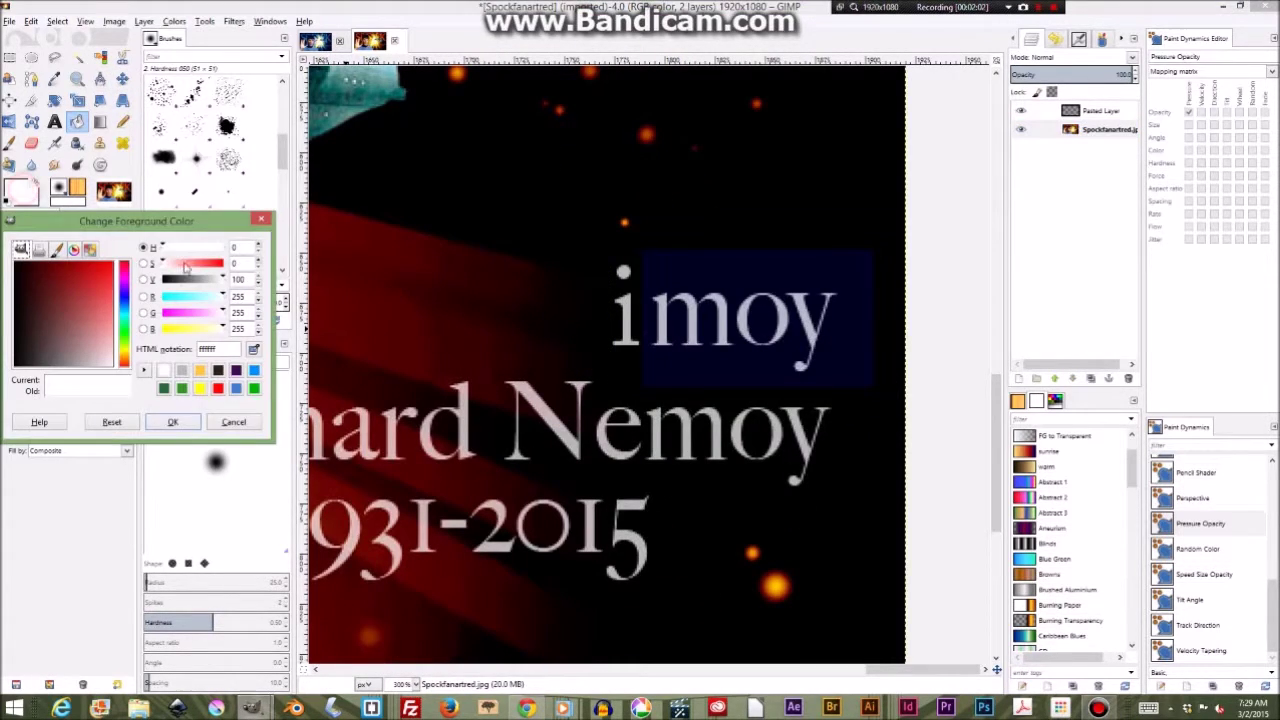
pyautogui.click(254, 350)
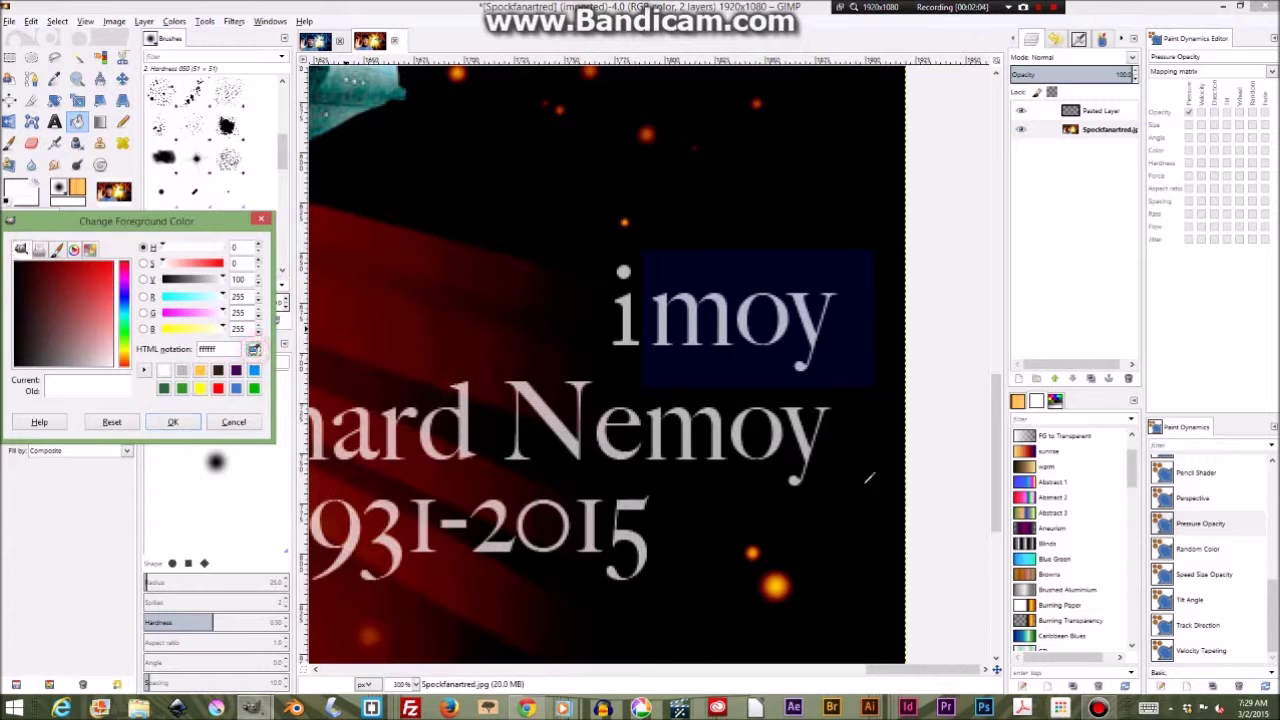
pyautogui.click(826, 494)
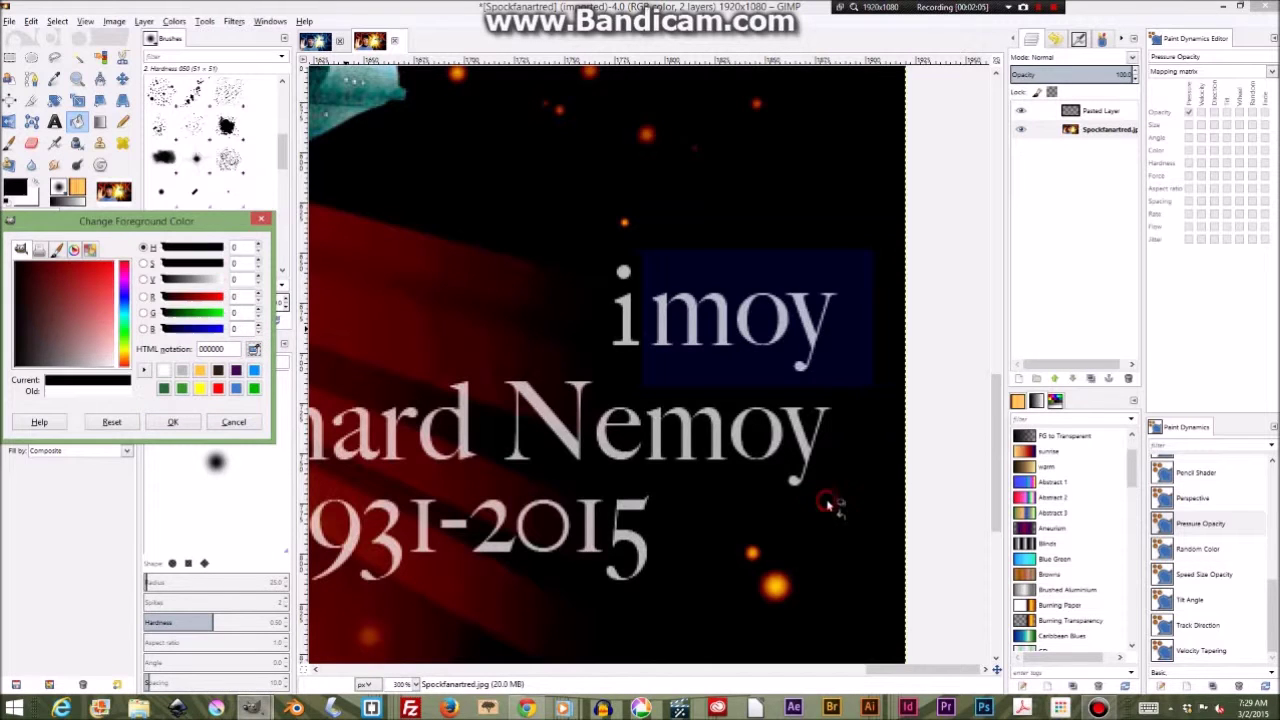
pyautogui.click(150, 422)
# Step: Bucket-fill the navy box behind 'imoy' on the pasted layer with black
pyautogui.click(1126, 115)
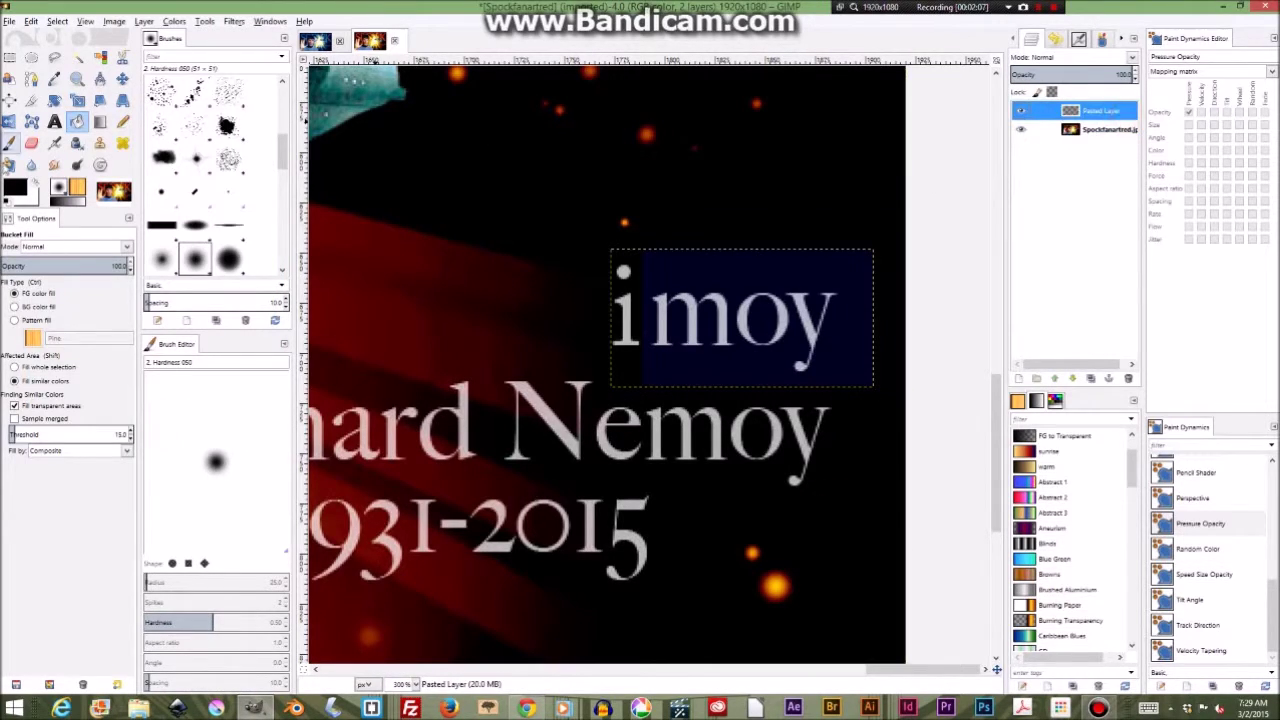
pyautogui.click(788, 275)
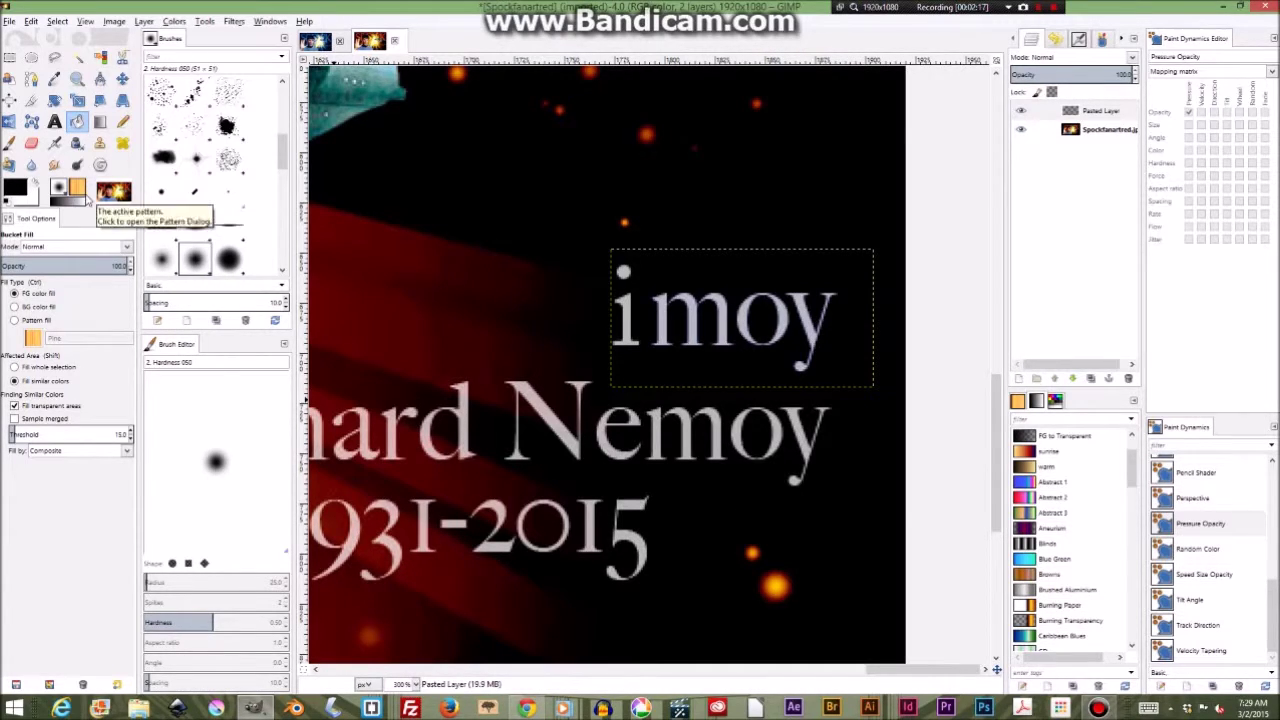
pyautogui.click(99, 143)
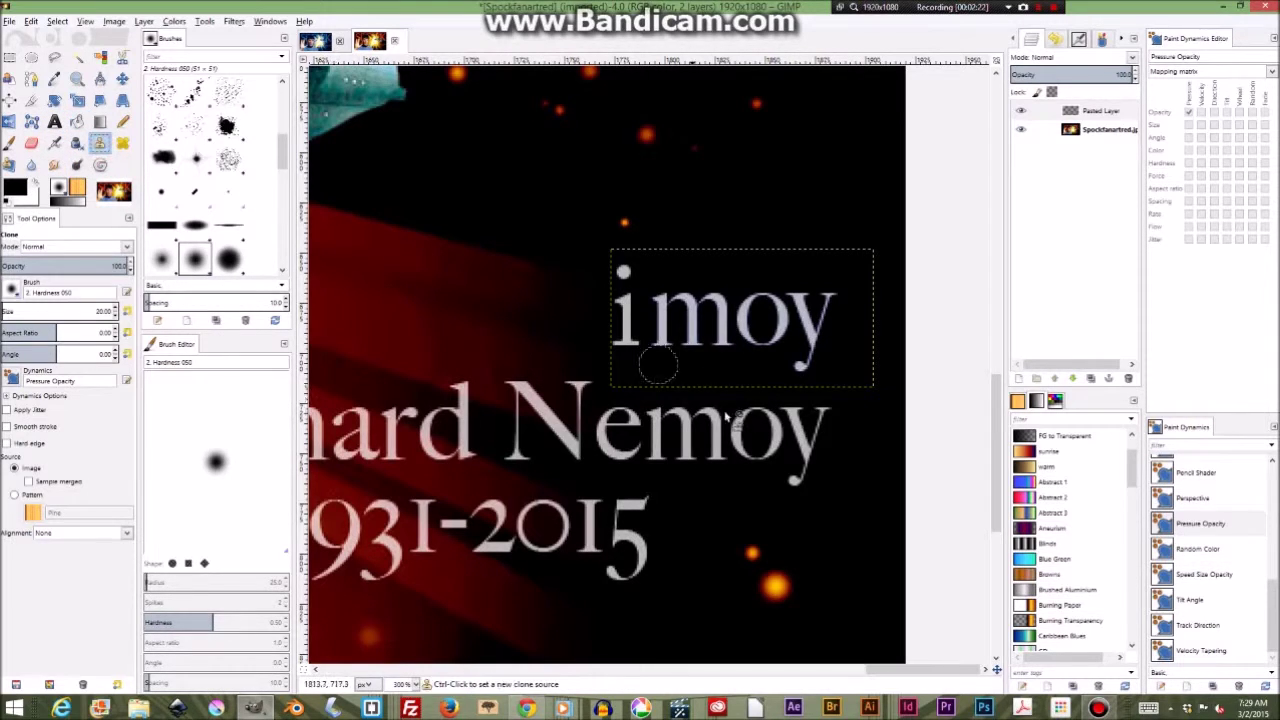
# Step: Clone black background over the 'oy' of 'Nemoy' so the name ends in 'Nem'
pyautogui.keyDown('ctrl'); pyautogui.click(867, 514); pyautogui.keyUp('ctrl')
pyautogui.moveTo(800, 491); pyautogui.dragTo(800, 462)
pyautogui.click(1078, 131)
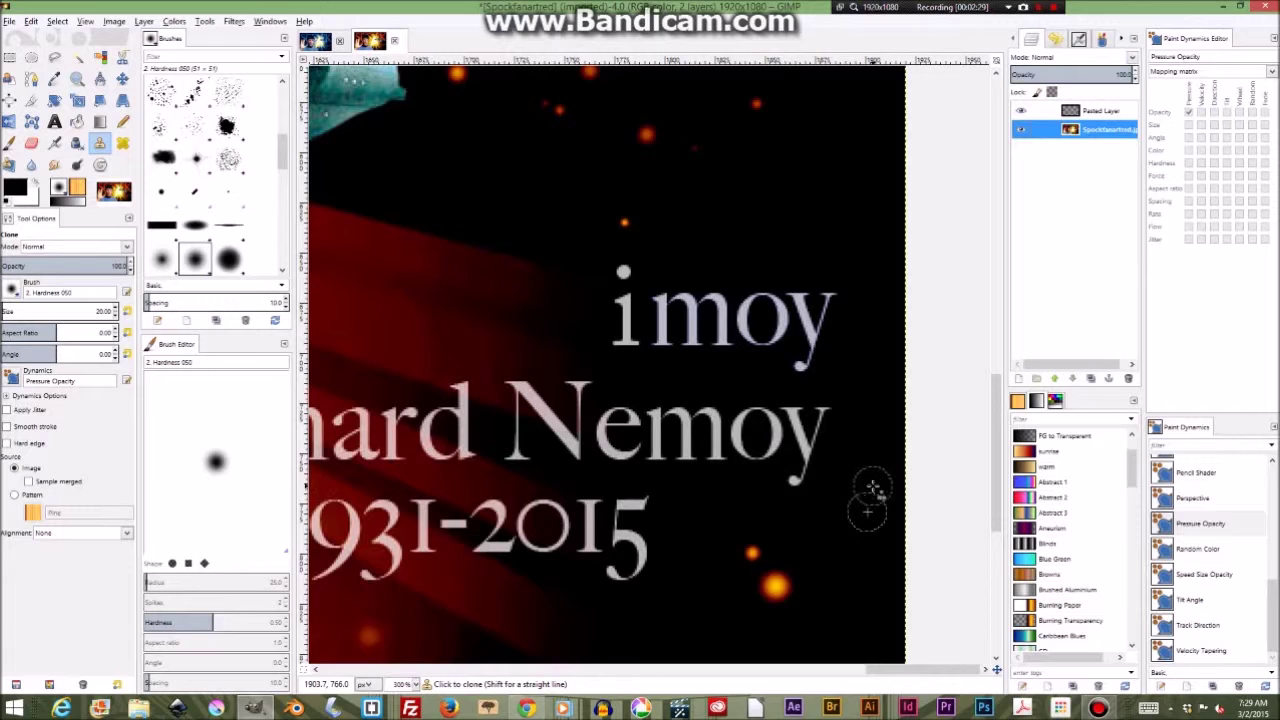
pyautogui.moveTo(810, 490); pyautogui.dragTo(815, 422)
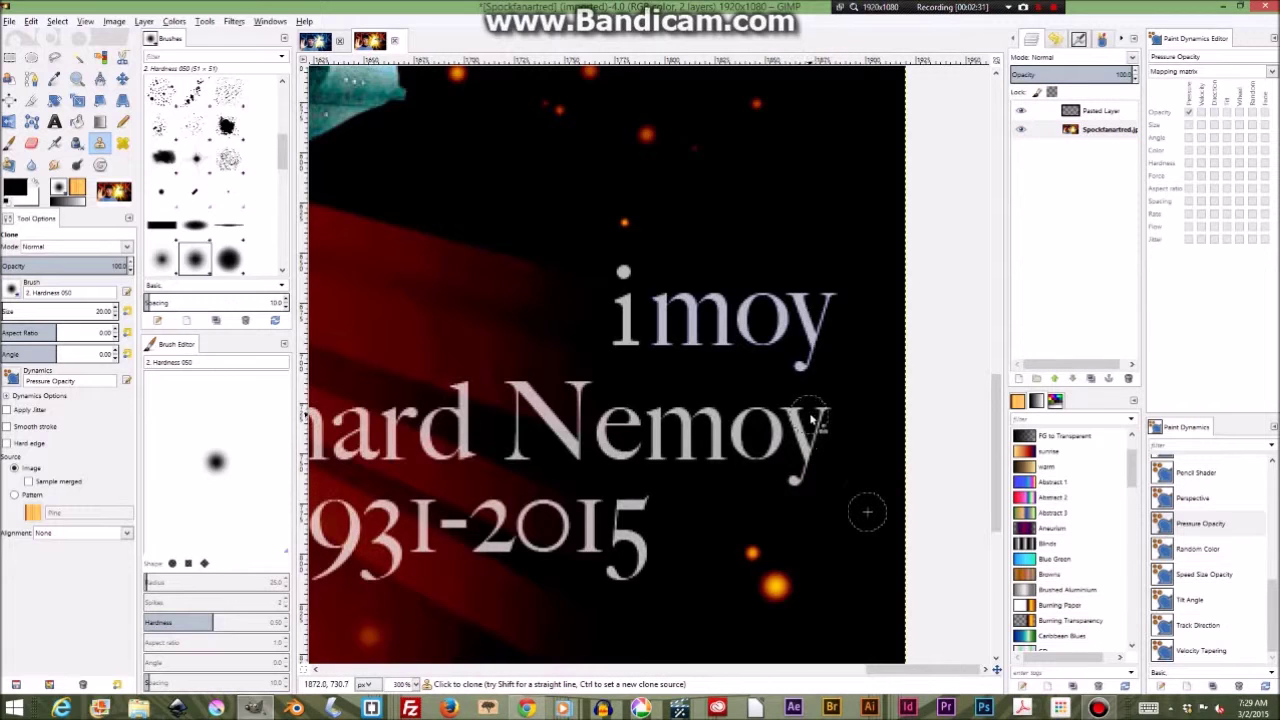
pyautogui.keyDown('ctrl'); pyautogui.click(863, 544); pyautogui.keyUp('ctrl')
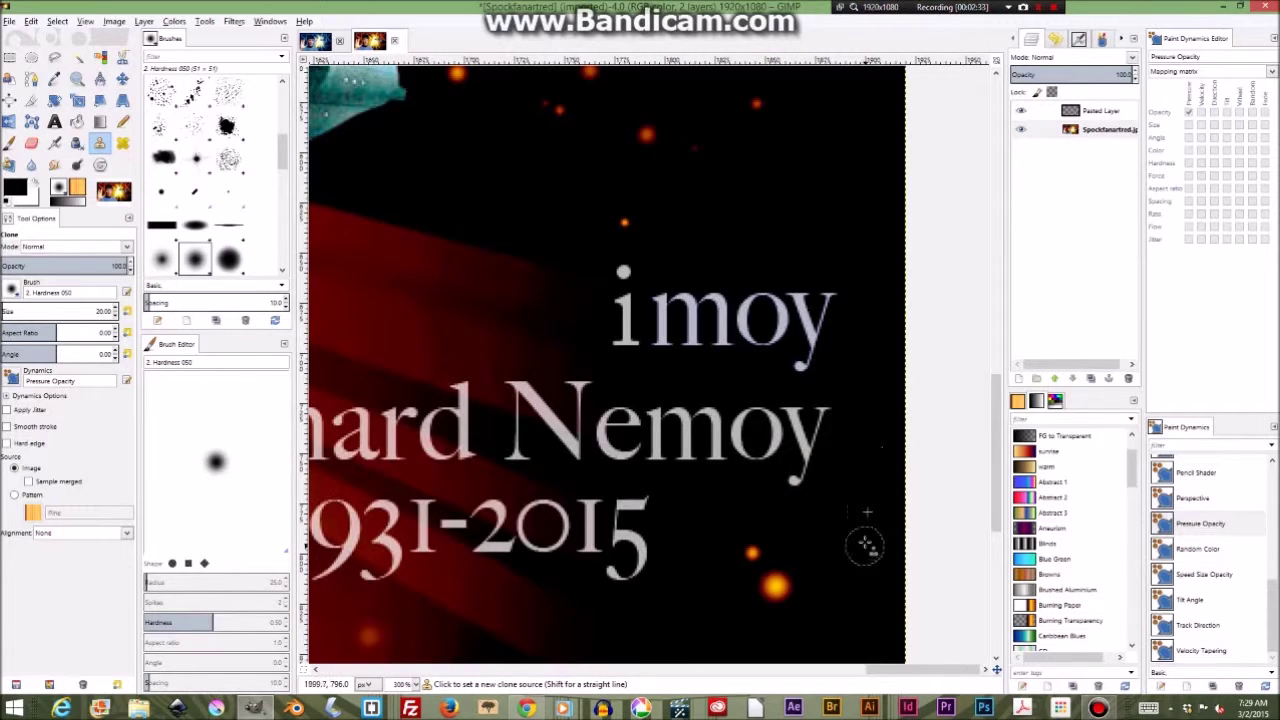
pyautogui.moveTo(793, 490)
pyautogui.mouseDown()
pyautogui.moveTo(800, 423)
pyautogui.moveTo(802, 475)
pyautogui.moveTo(817, 411)
pyautogui.moveTo(799, 436)
pyautogui.moveTo(787, 420)
pyautogui.moveTo(830, 415)
pyautogui.moveTo(786, 468)
pyautogui.moveTo(782, 414)
pyautogui.moveTo(781, 487)
pyautogui.moveTo(762, 405)
pyautogui.moveTo(759, 472)
pyautogui.moveTo(751, 413)
pyautogui.moveTo(742, 473)
pyautogui.moveTo(740, 432)
pyautogui.mouseUp()
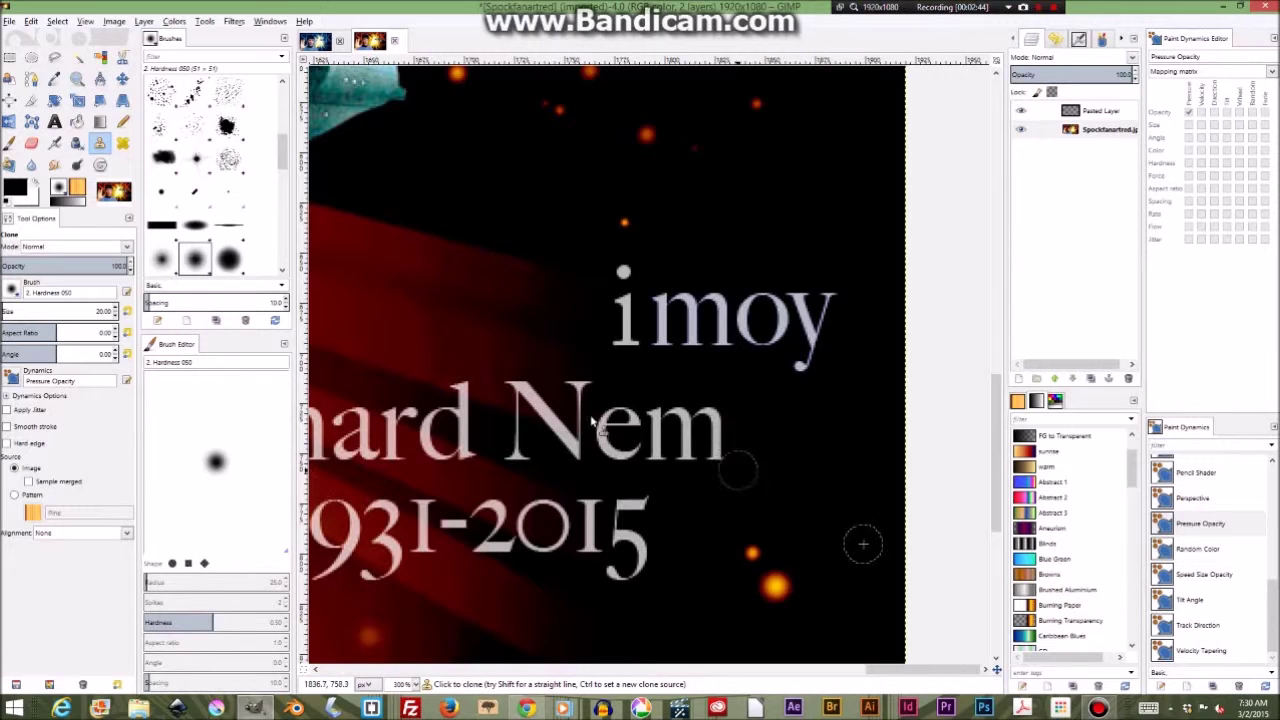
pyautogui.click(121, 78)
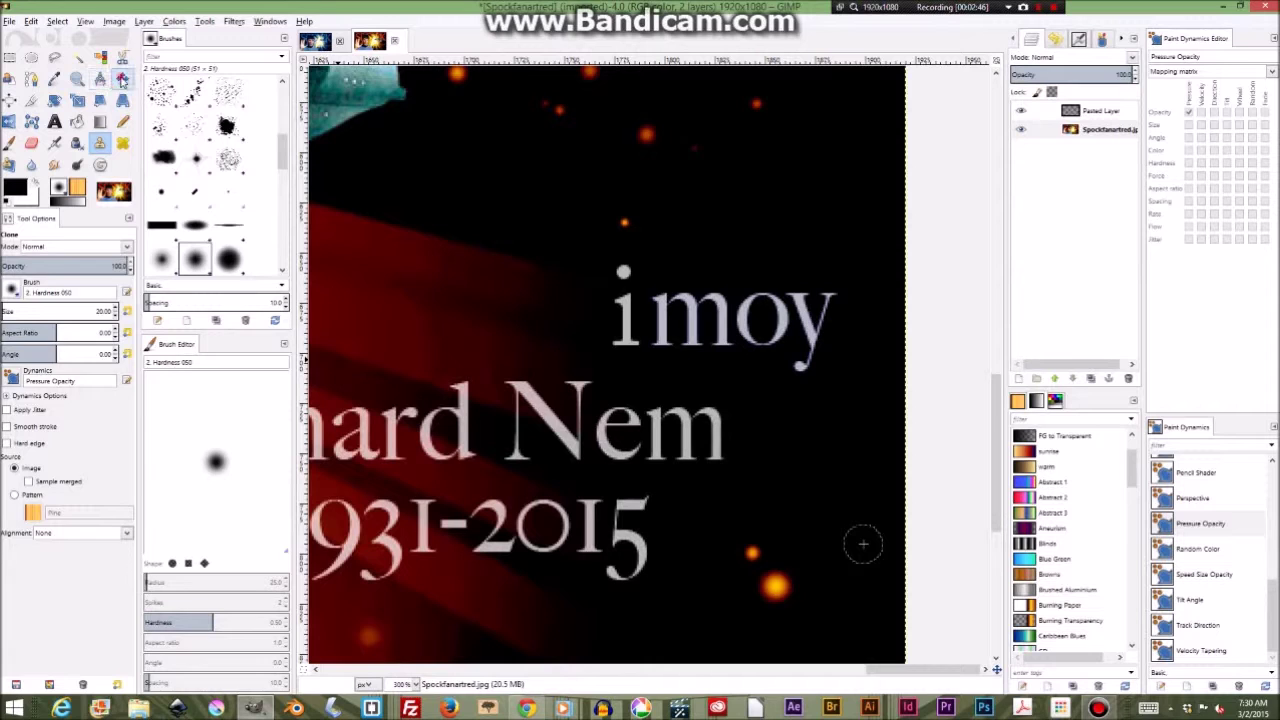
pyautogui.click(1065, 114)
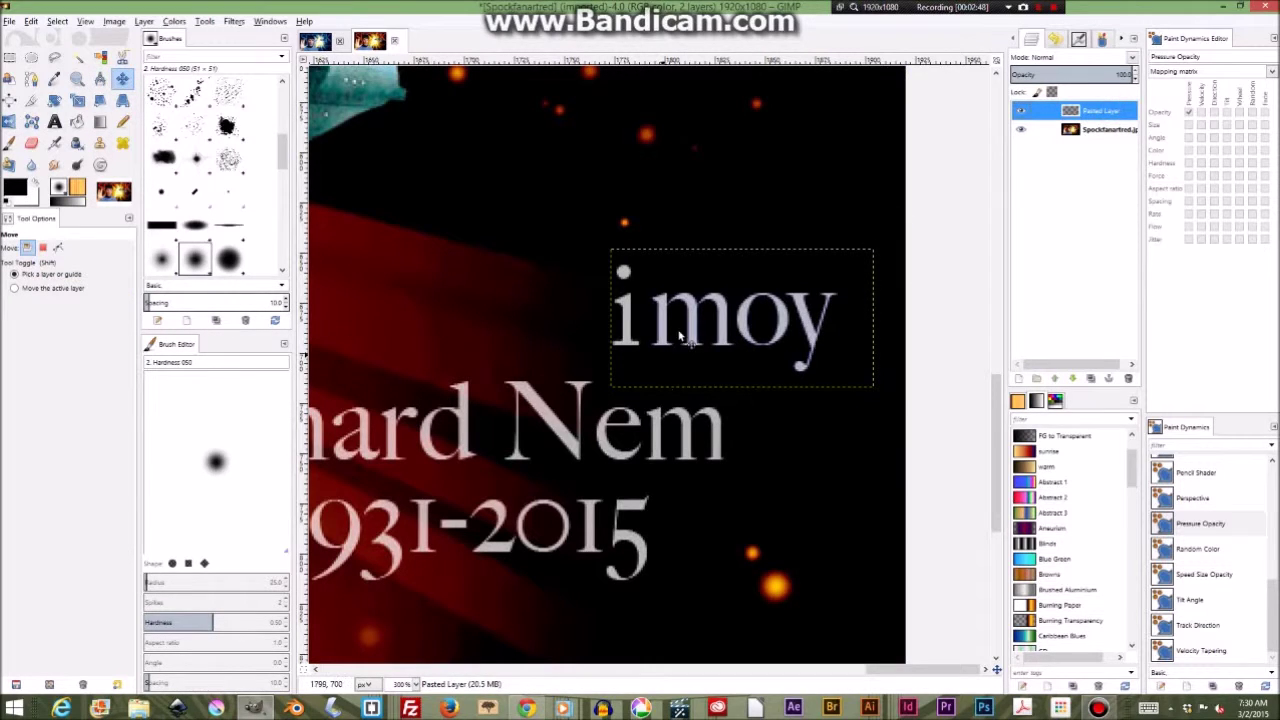
# Step: Nudge the 'imoy' layer, then clone black background over the 'em' after the N
pyautogui.moveTo(668, 343); pyautogui.dragTo(660, 283)
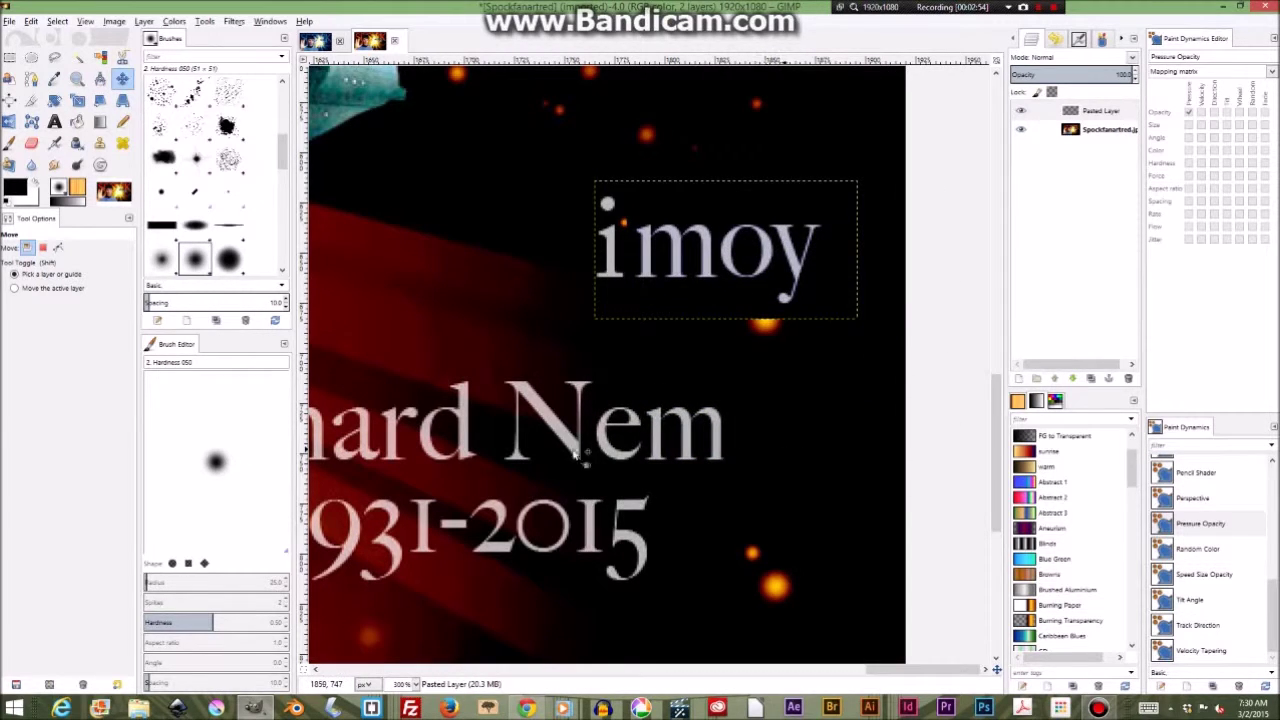
pyautogui.click(100, 143)
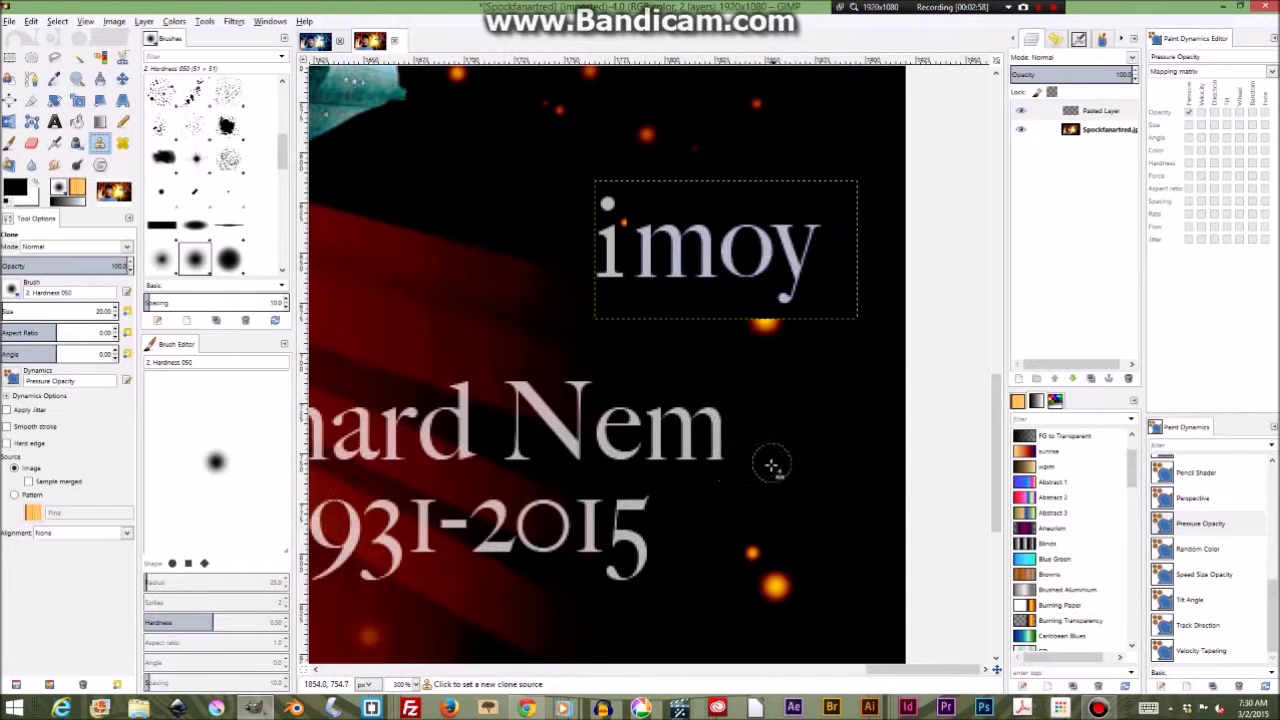
pyautogui.keyDown('ctrl'); pyautogui.click(763, 501); pyautogui.keyUp('ctrl')
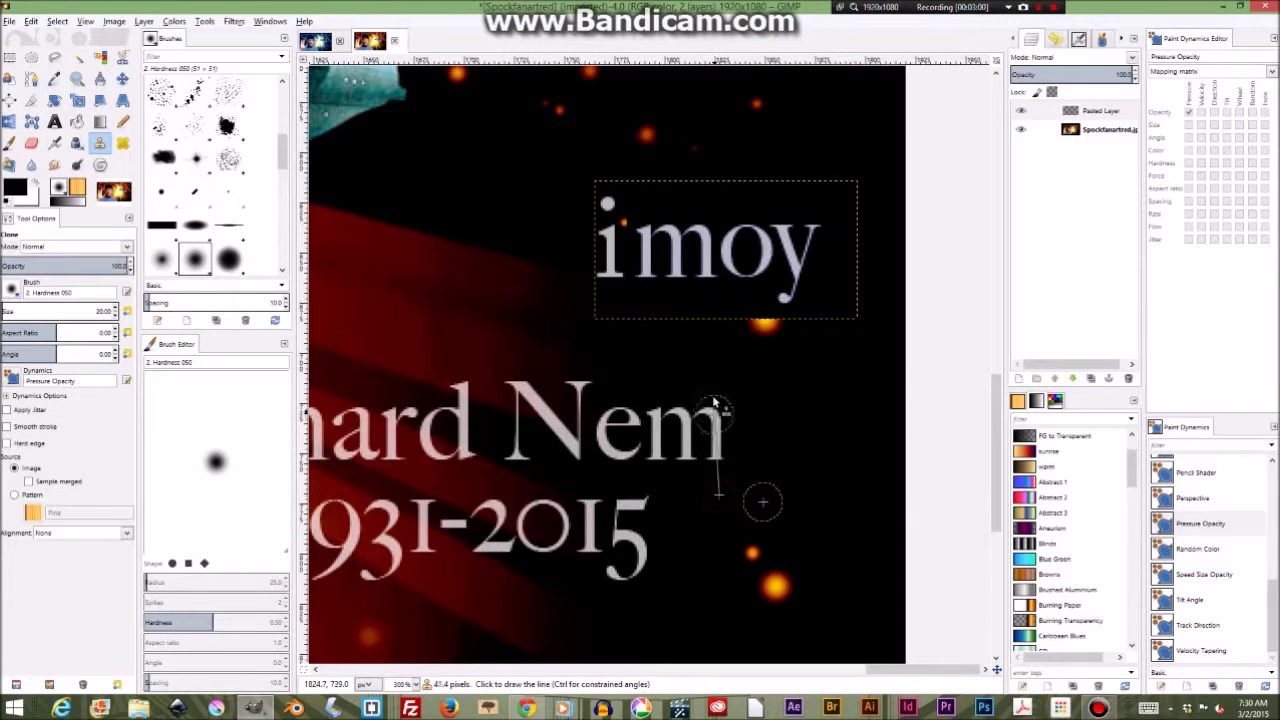
pyautogui.click(716, 445)
pyautogui.hotkey('ctrl', 'z')
pyautogui.click(1125, 137)
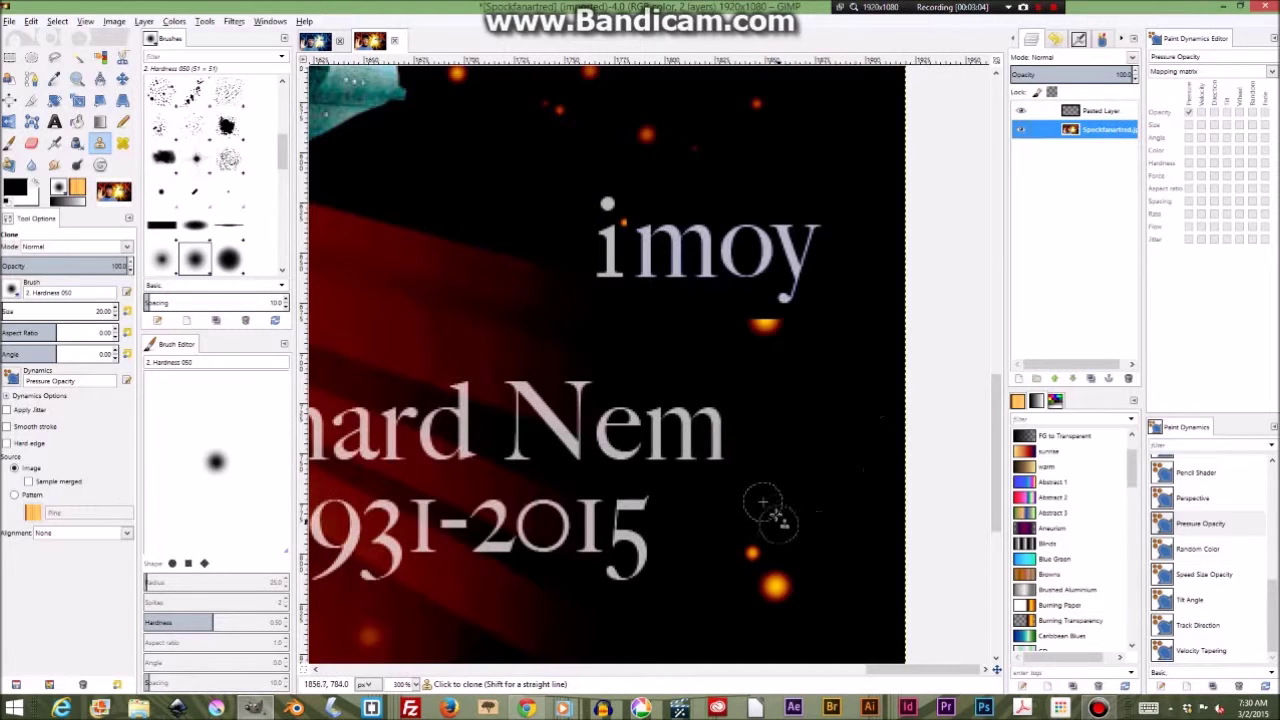
pyautogui.moveTo(714, 450)
pyautogui.mouseDown()
pyautogui.moveTo(700, 423)
pyautogui.moveTo(694, 466)
pyautogui.moveTo(650, 455)
pyautogui.moveTo(631, 491)
pyautogui.moveTo(607, 437)
pyautogui.moveTo(620, 403)
pyautogui.moveTo(651, 400)
pyautogui.mouseUp()
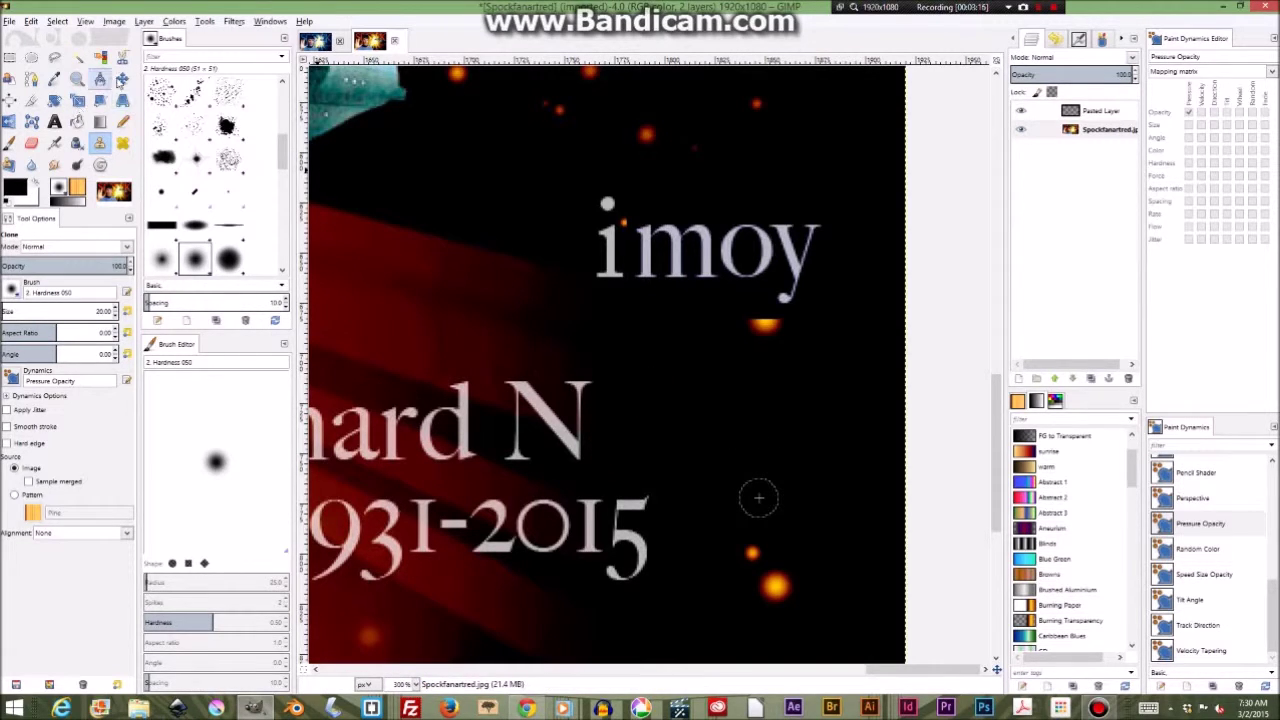
# Step: Move the 'imoy' layer down beside the N so the name reads 'Nimoy'
pyautogui.click(122, 78)
pyautogui.click(1100, 110)
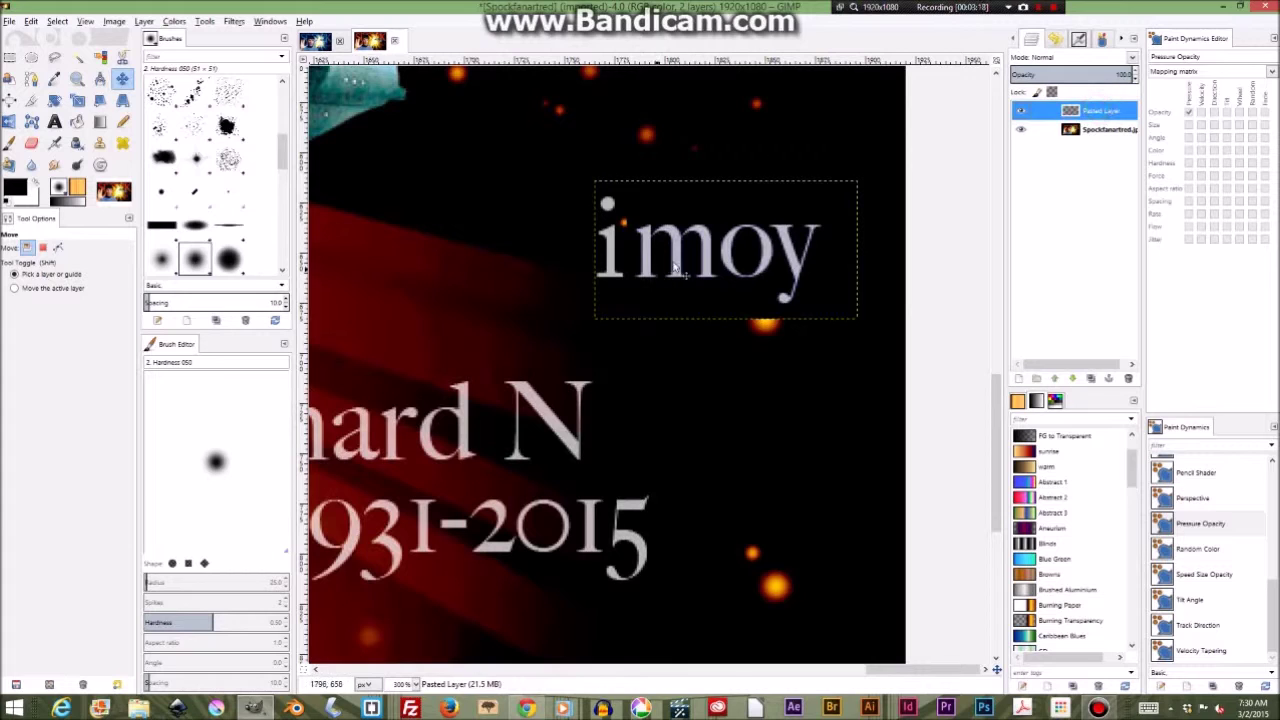
pyautogui.moveTo(655, 258); pyautogui.dragTo(652, 443)
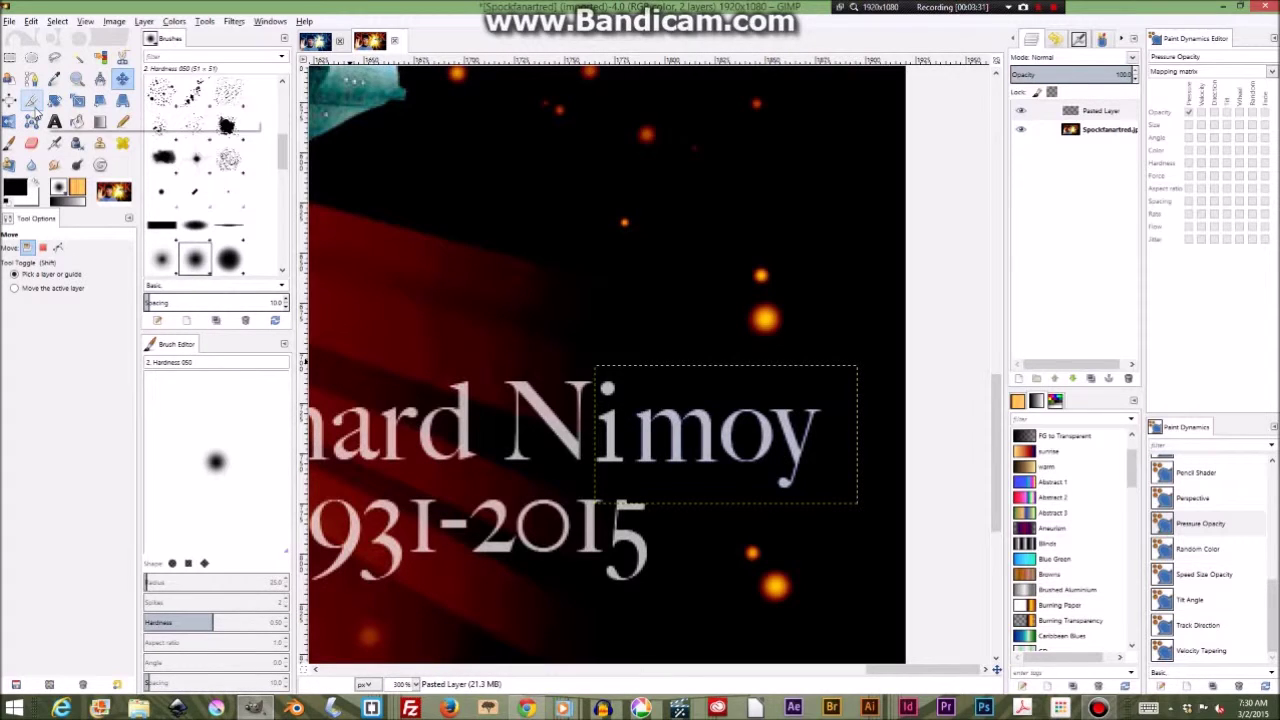
# Step: Crop only the pasted 'imoy' layer to a tight 119×63 box around the letters
pyautogui.click(31, 101)
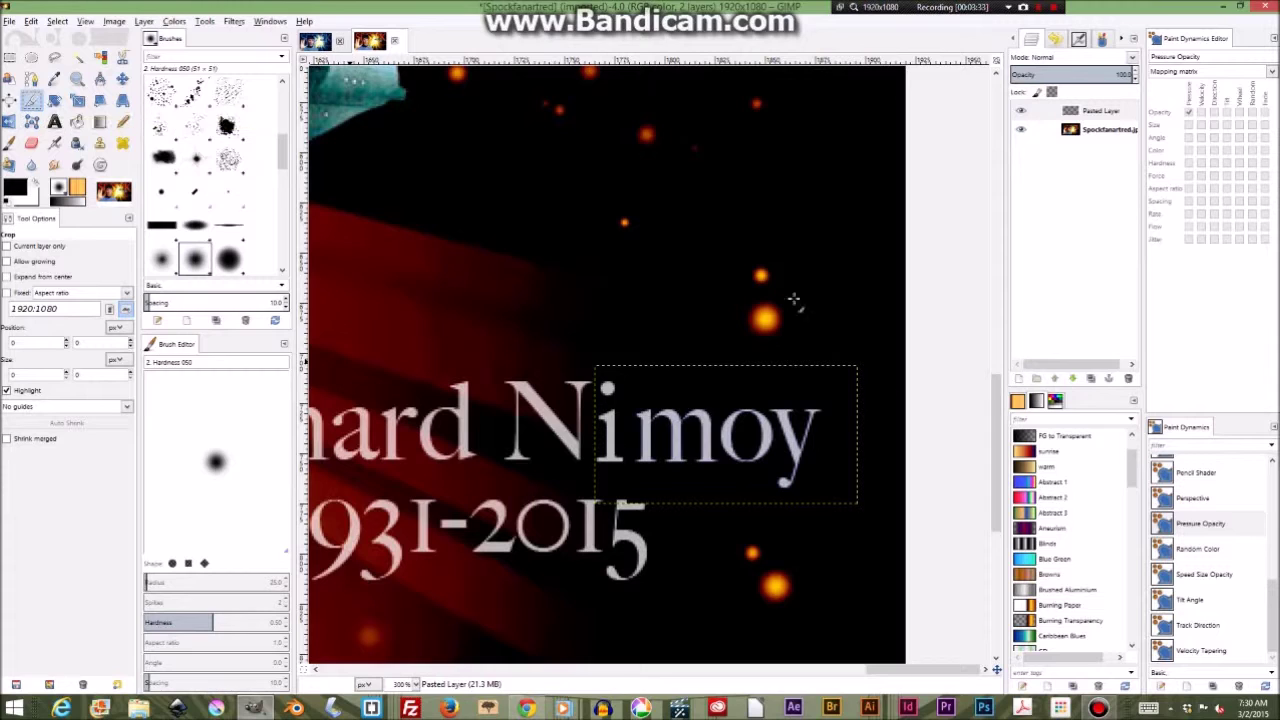
pyautogui.click(1021, 114)
pyautogui.click(1021, 114)
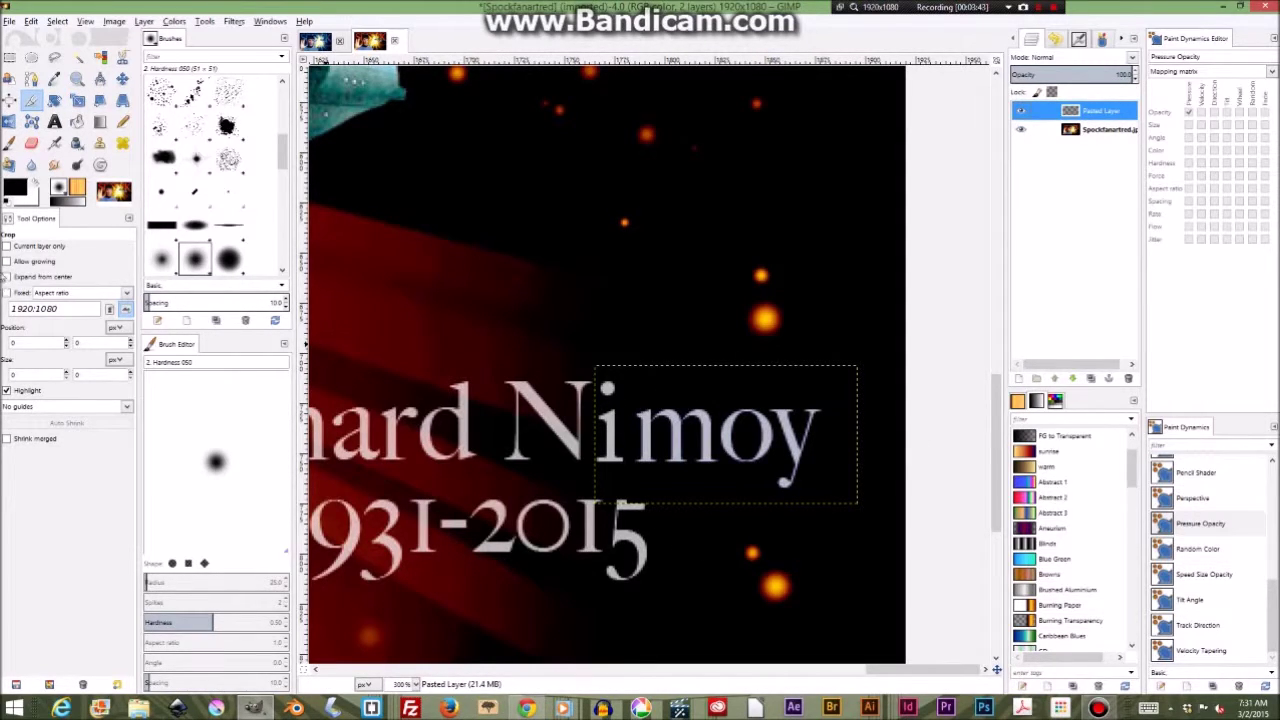
pyautogui.click(7, 246)
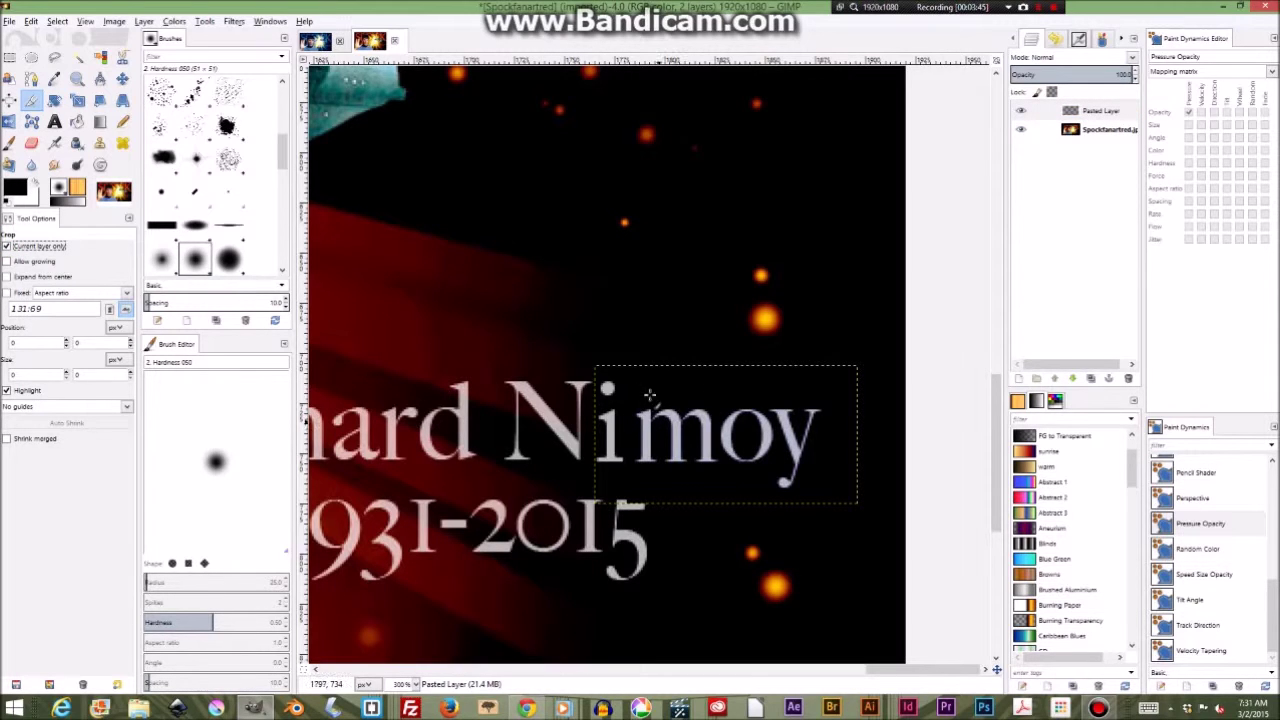
pyautogui.moveTo(597, 367); pyautogui.dragTo(834, 493)
pyautogui.press('Return')
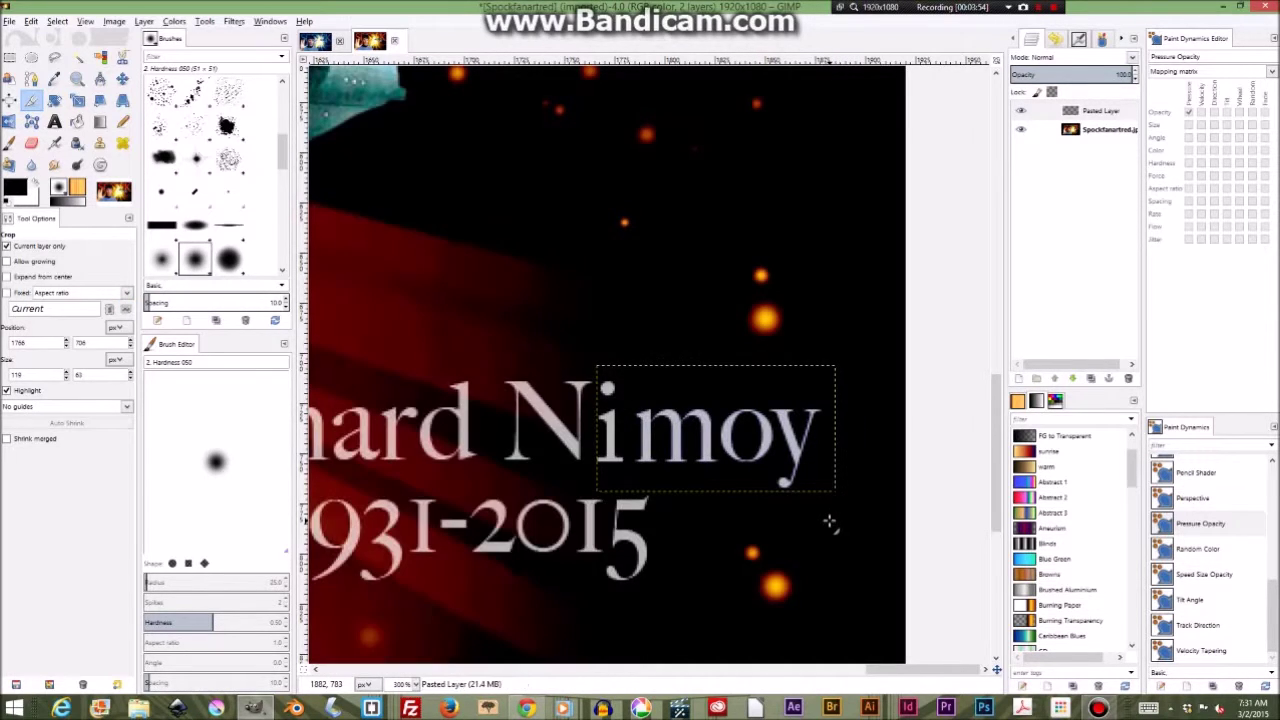